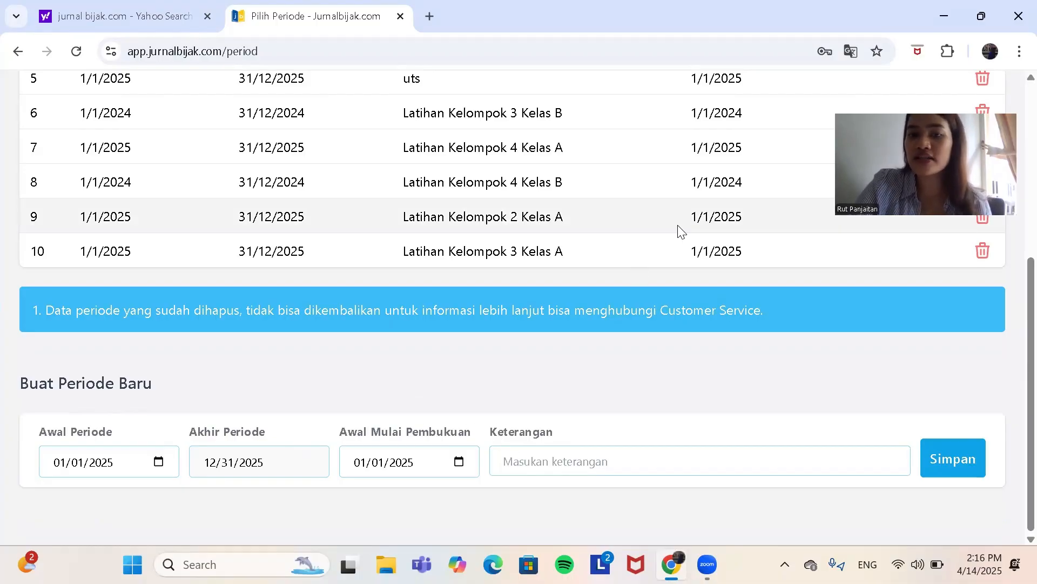
Step: Activate the 2025 period described as UTS in row 3 and start a new Jurnal Umum entry
{"action": "scroll", "coordinate": [679, 229], "scroll_direction": "up", "scroll_amount": 4}
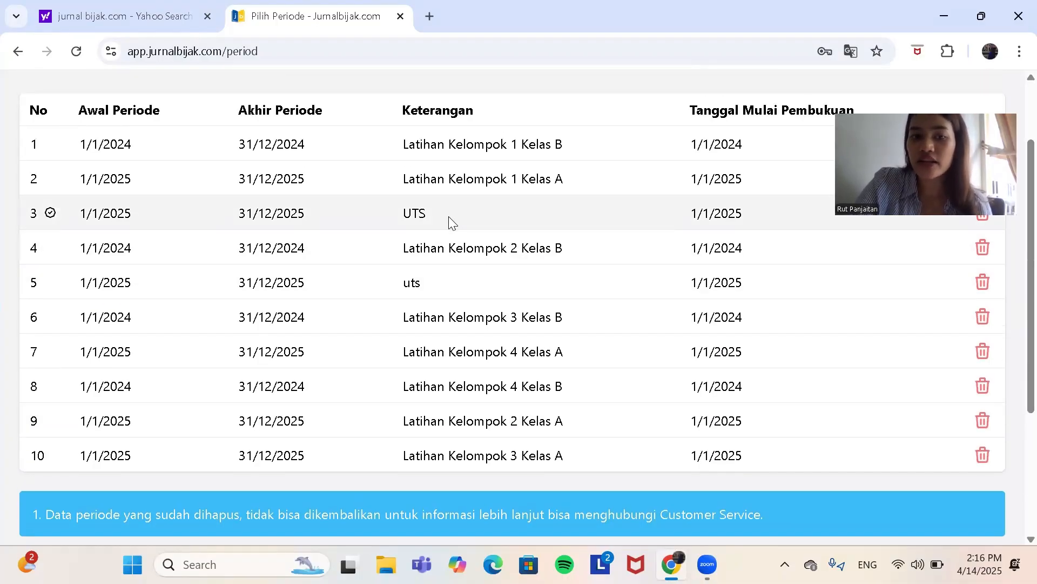
{"action": "left_click", "coordinate": [415, 217]}
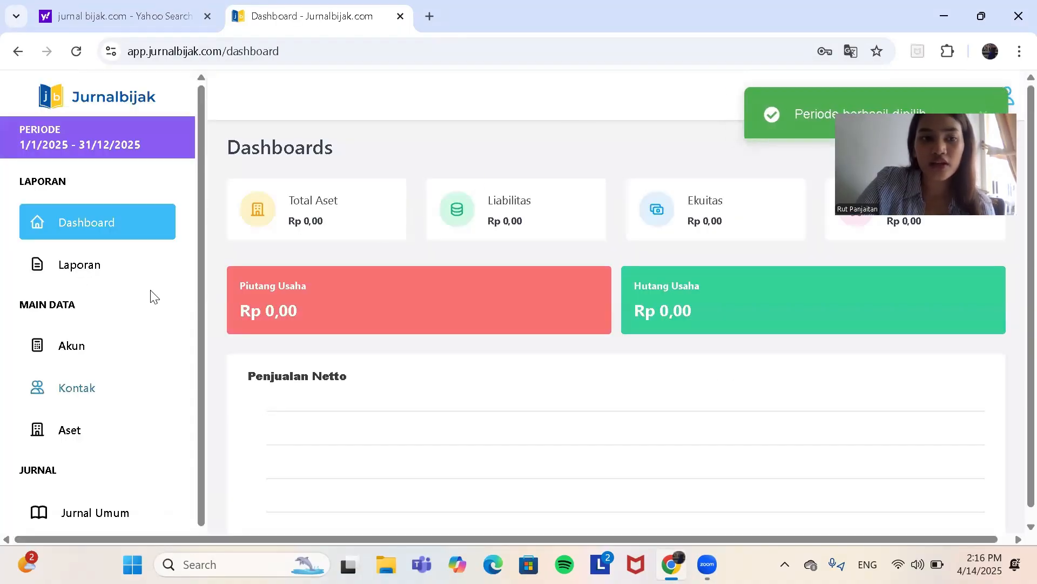
{"action": "scroll", "coordinate": [163, 346], "scroll_direction": "down", "scroll_amount": 1}
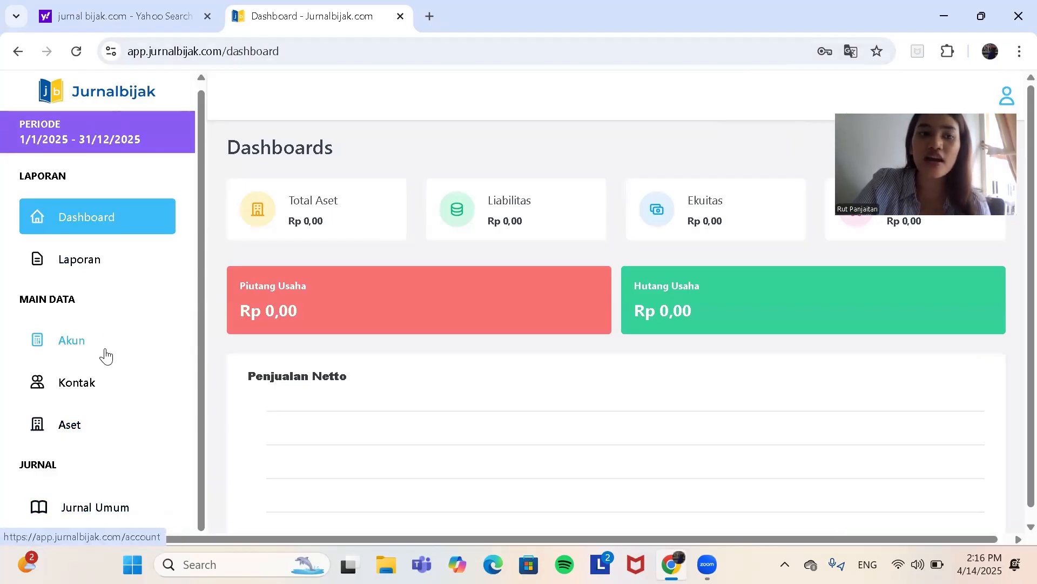
{"action": "left_click", "coordinate": [105, 513]}
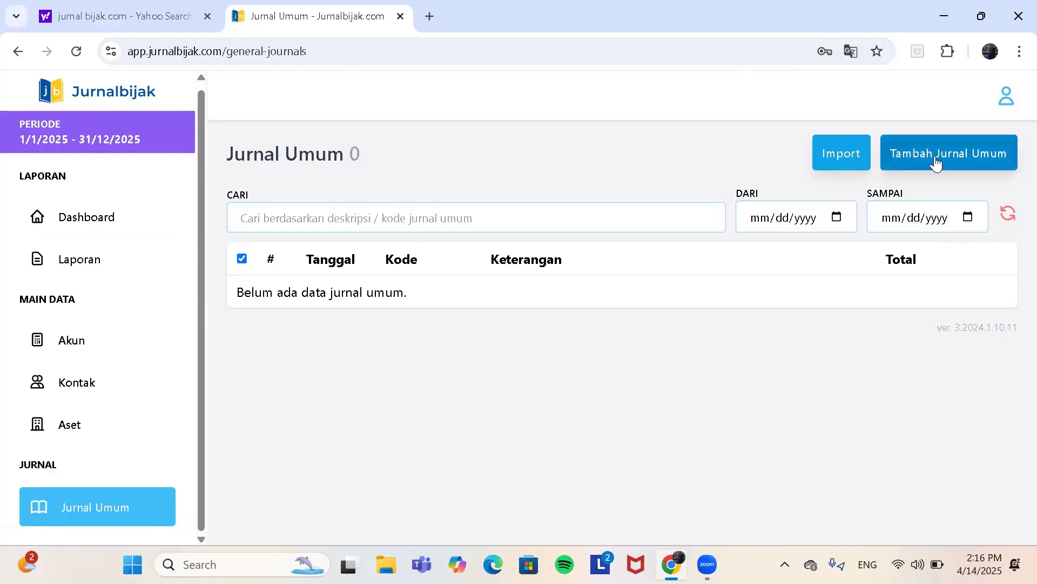
{"action": "left_click", "coordinate": [937, 160]}
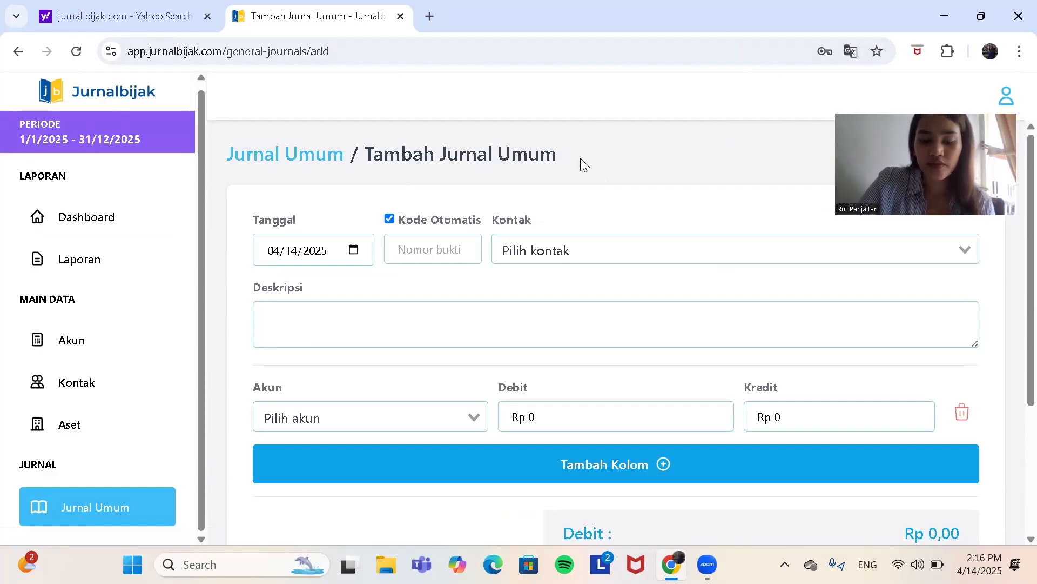
Step: Set the journal entry's date to 01/01/2025
{"action": "left_click", "coordinate": [354, 250]}
{"action": "left_click", "coordinate": [383, 285]}
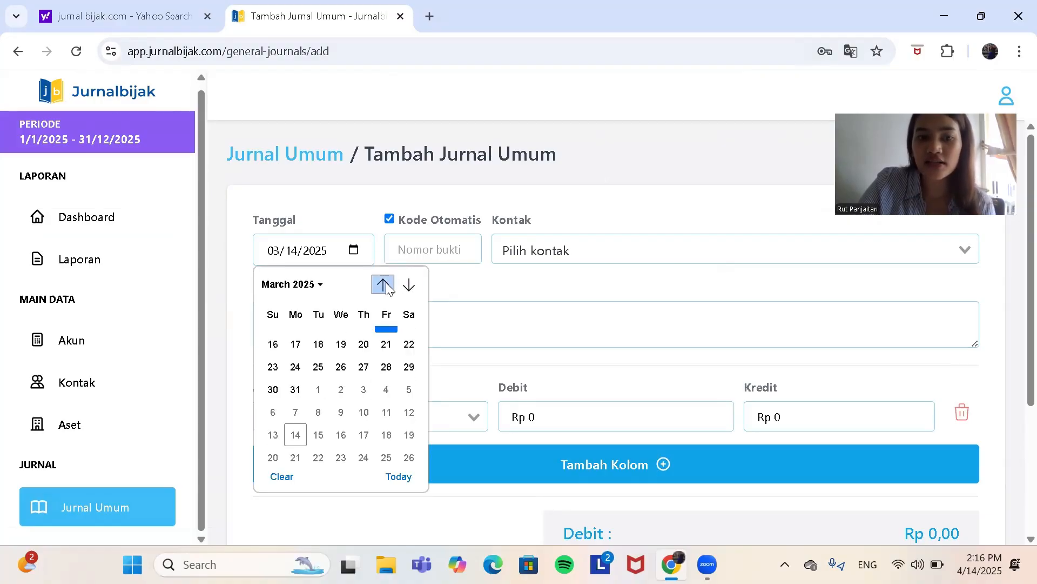
{"action": "left_click", "coordinate": [383, 284]}
{"action": "left_click", "coordinate": [383, 284]}
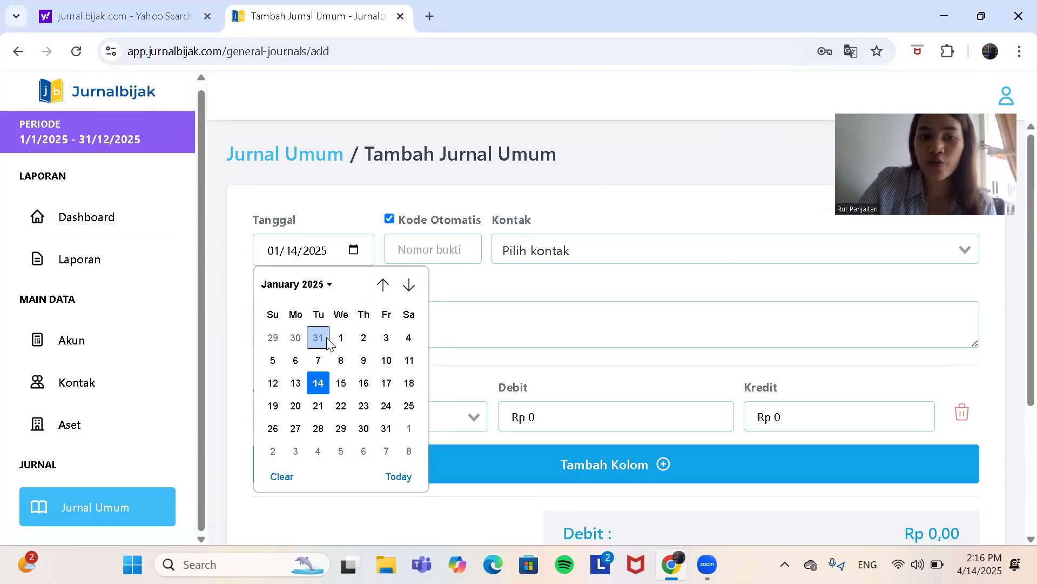
{"action": "left_click", "coordinate": [339, 339]}
Step: Turn off automatic code numbering and enter JU-0001 as the entry's code
{"action": "left_click", "coordinate": [389, 219]}
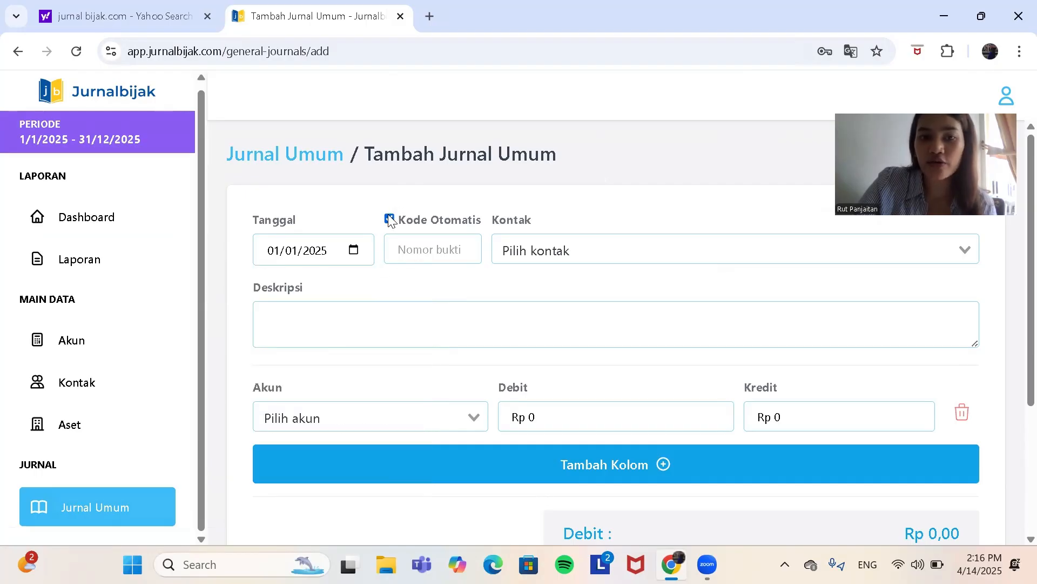
{"action": "left_click", "coordinate": [414, 255]}
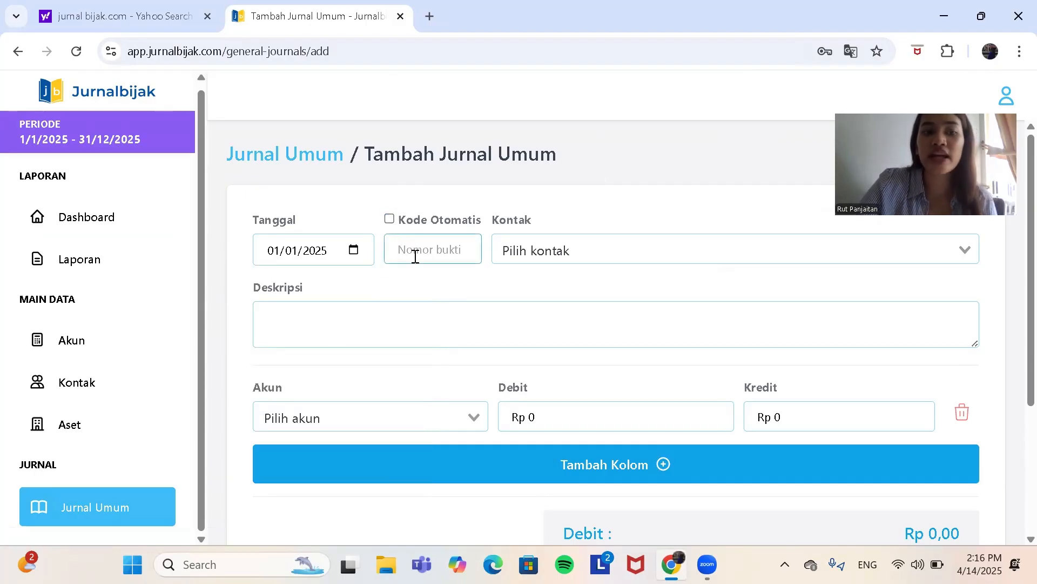
{"action": "key", "text": "Caps_Lock"}
{"action": "type", "text": "J"}
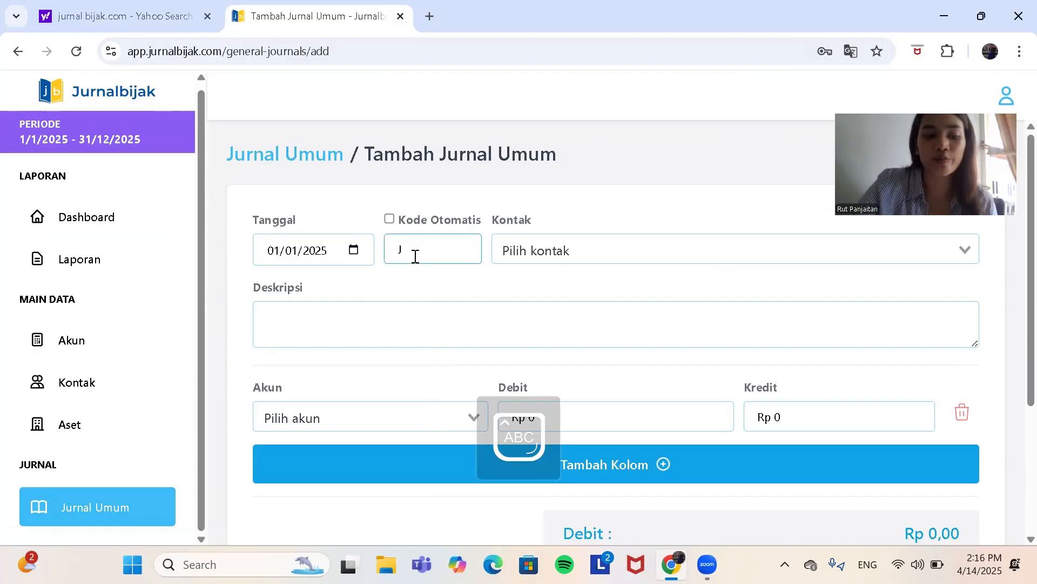
{"action": "type", "text": "U-0001"}
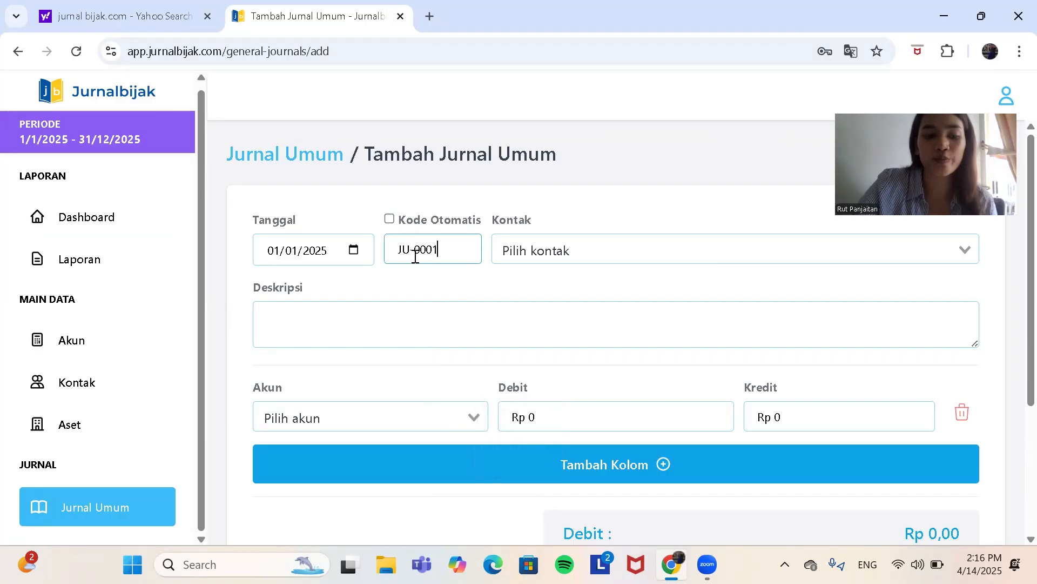
Step: Enter the entry's description as "bank menerima pinjaman koperasi"
{"action": "left_click", "coordinate": [316, 318]}
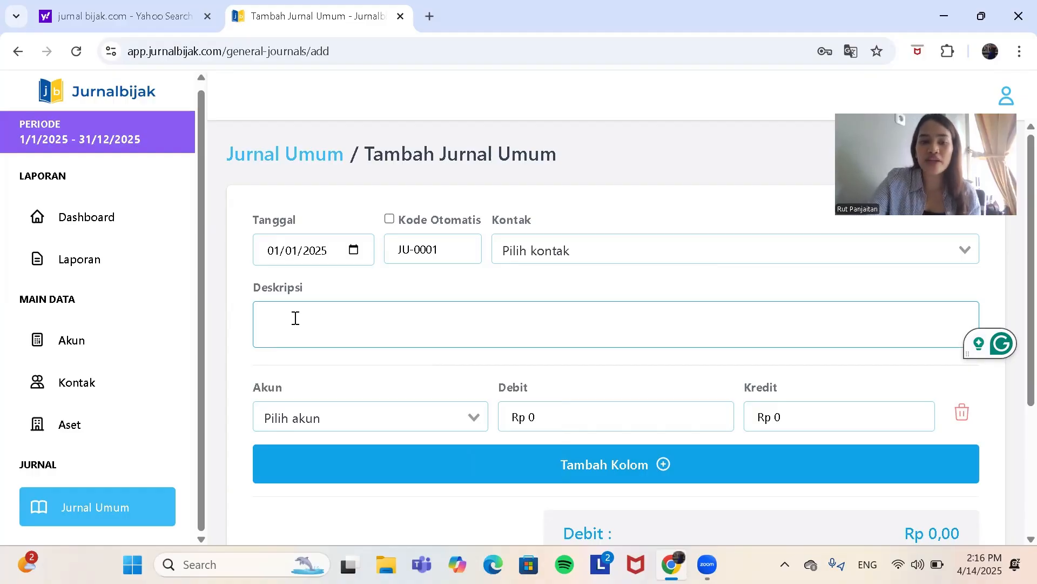
{"action": "key", "text": "Caps_Lock"}
{"action": "type", "text": "en"}
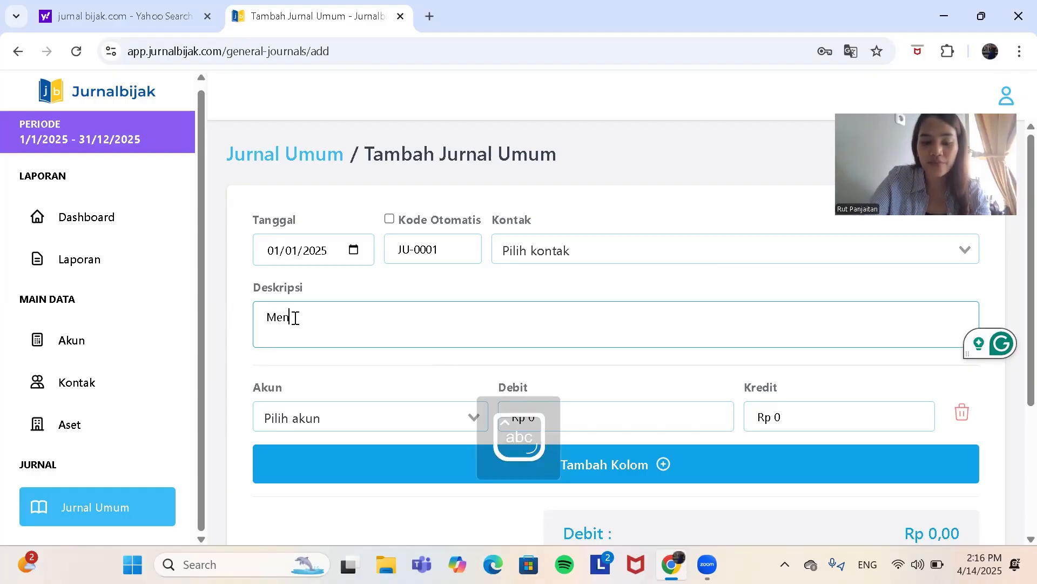
{"action": "key", "text": "BackSpace"}
{"action": "key", "text": "BackSpace"}
{"action": "key", "text": "BackSpace"}
{"action": "type", "text": "bank"}
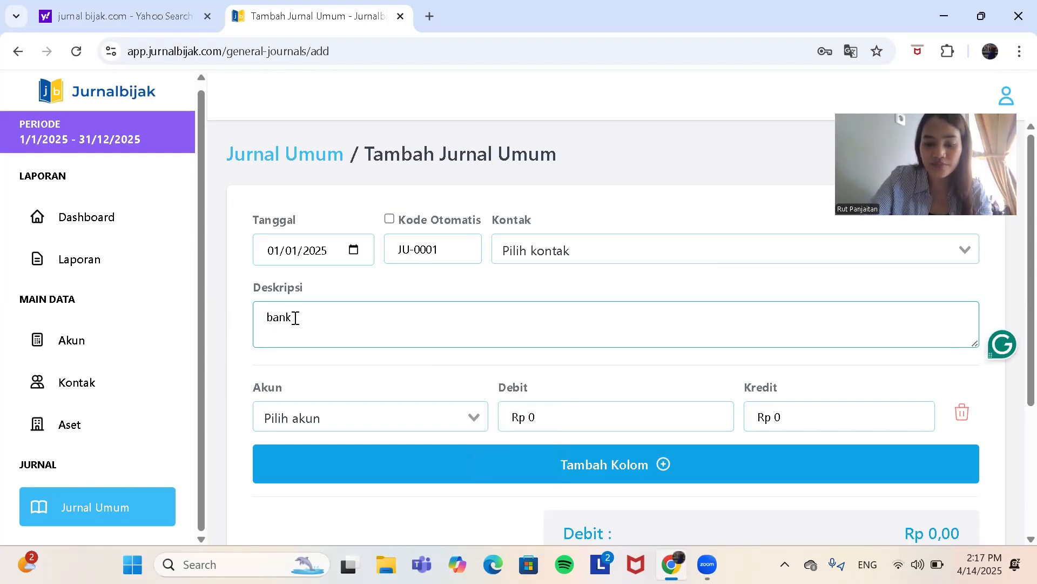
{"action": "type", "text": " menerima "}
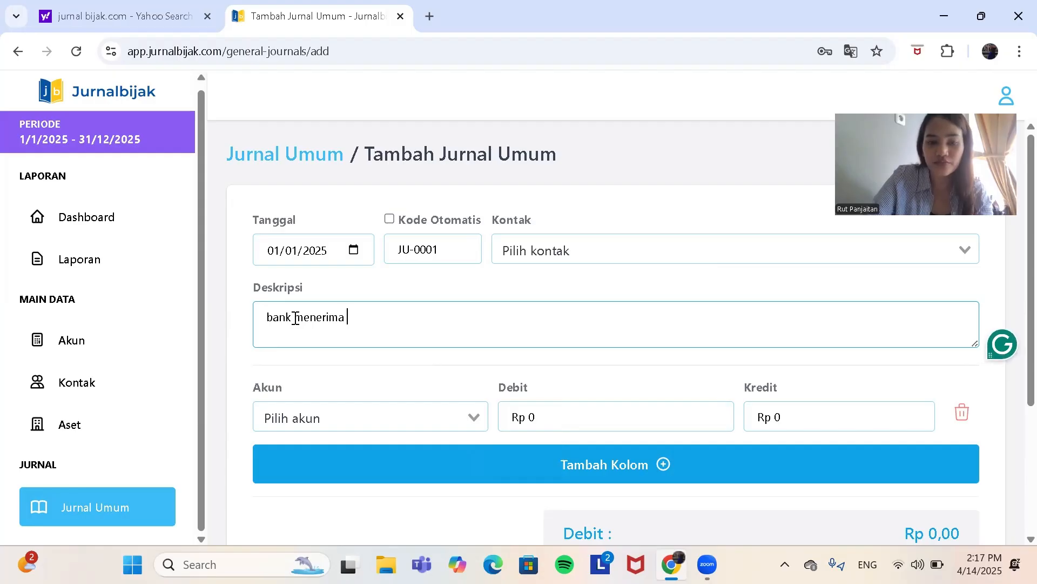
{"action": "type", "text": "pinjaman"}
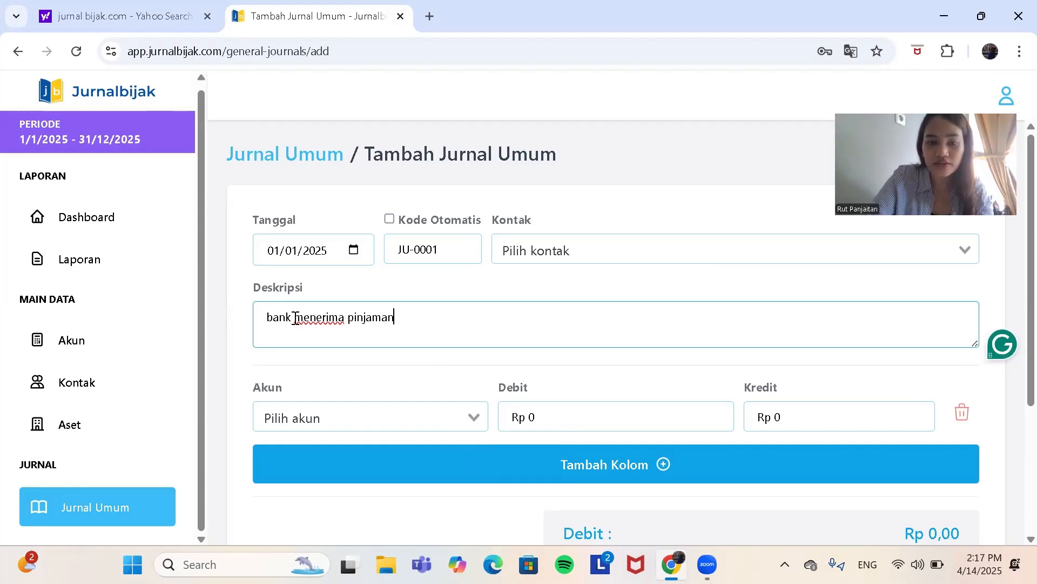
{"action": "type", "text": " kopr"}
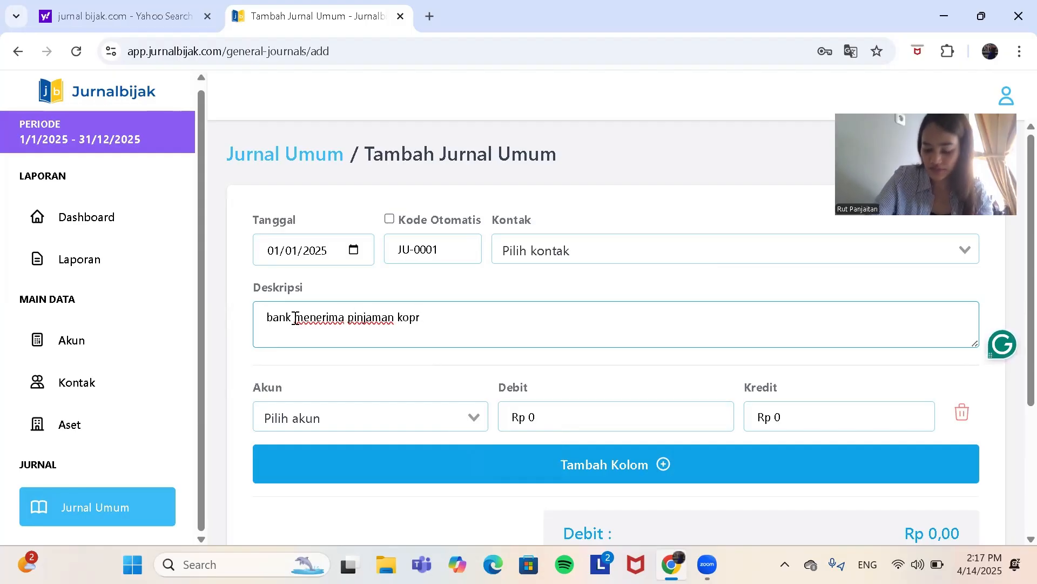
{"action": "key", "text": "BackSpace"}
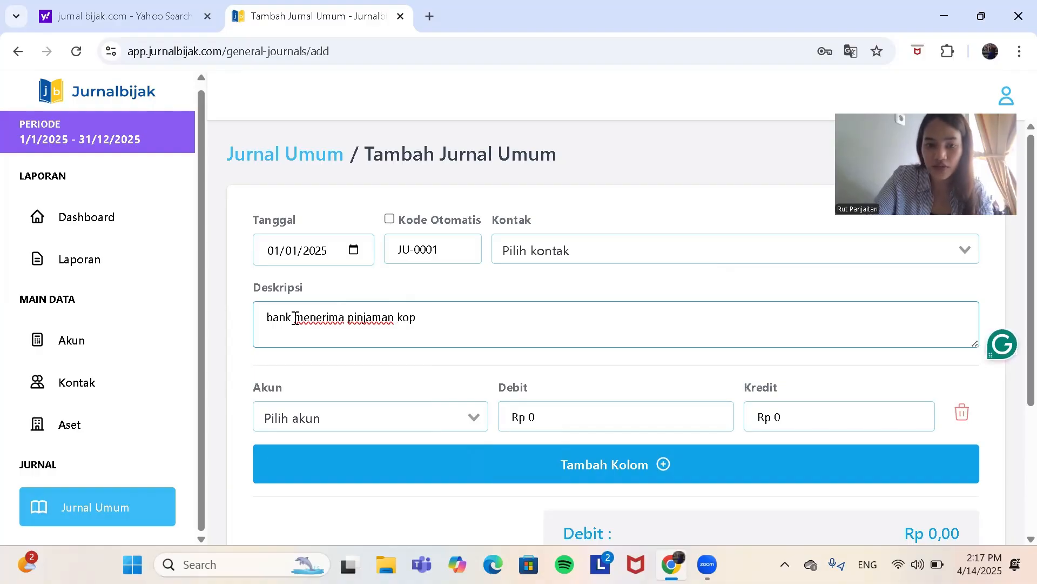
{"action": "type", "text": "erasi"}
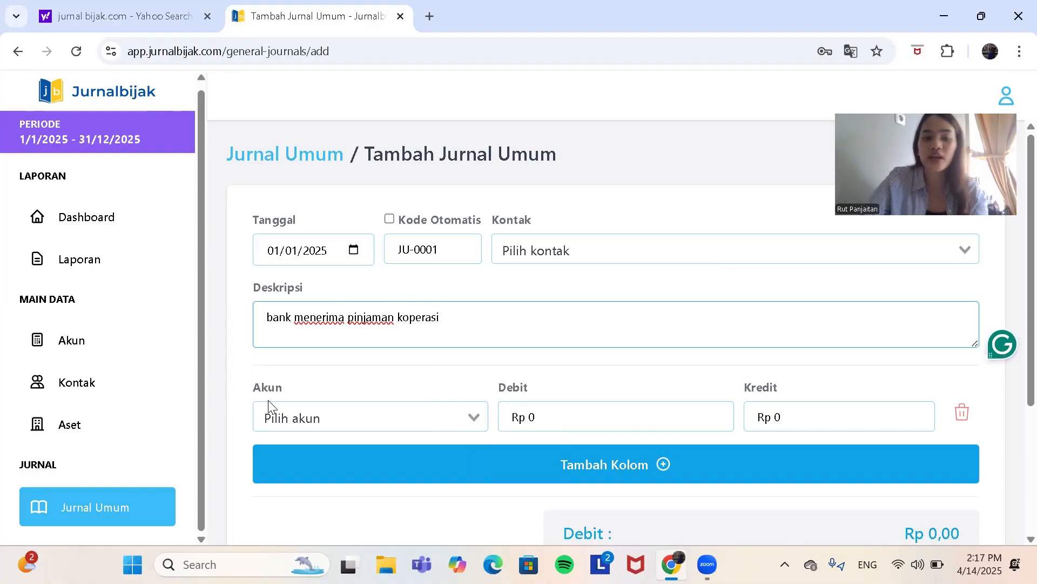
Step: Add a second account line to the entry and check which accounts can be chosen for the first line
{"action": "left_click", "coordinate": [287, 425]}
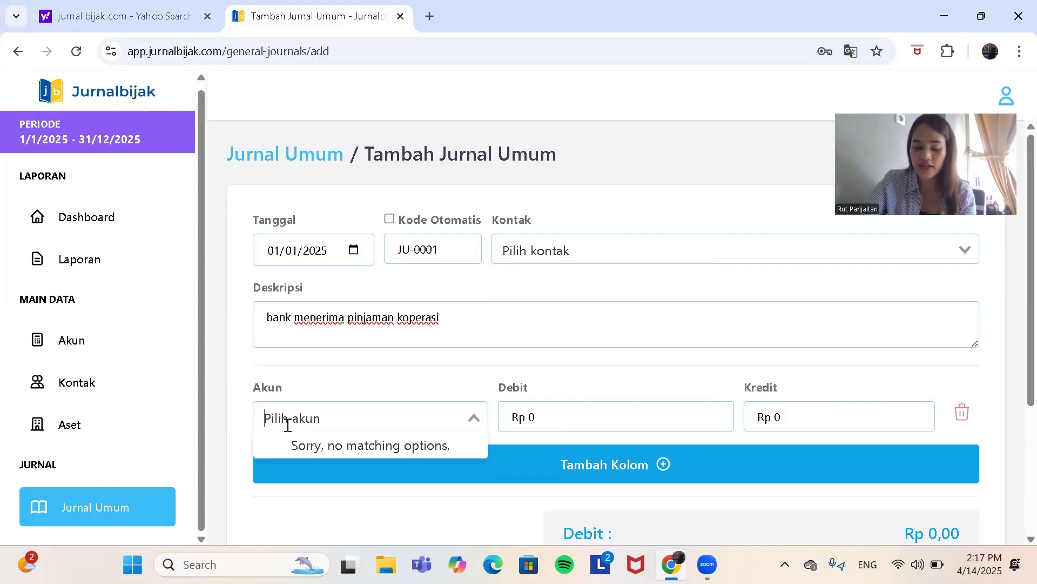
{"action": "left_click", "coordinate": [587, 307]}
{"action": "scroll", "coordinate": [587, 308], "scroll_direction": "down", "scroll_amount": 3}
{"action": "left_click", "coordinate": [528, 264]}
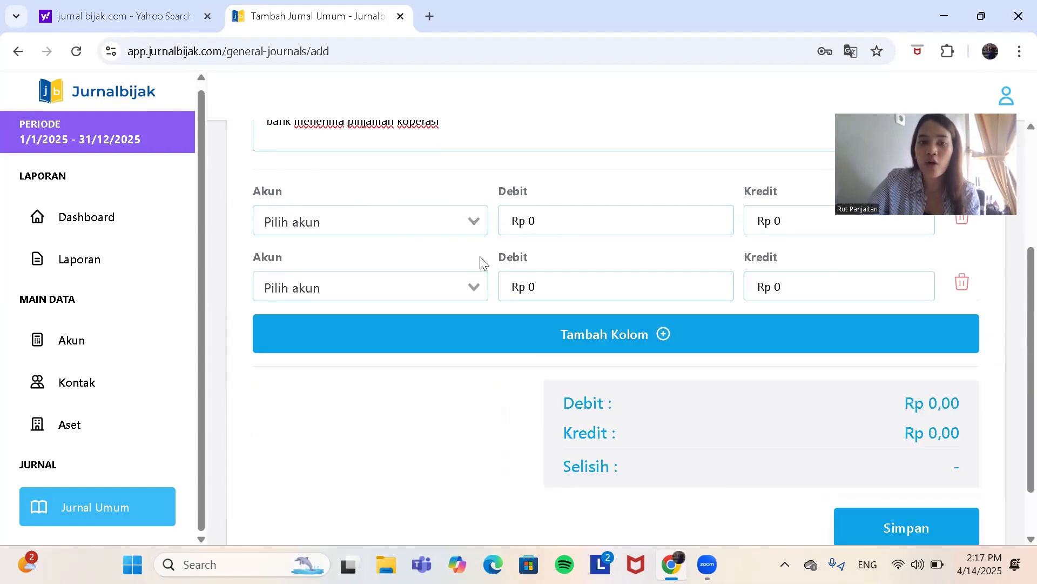
{"action": "left_click", "coordinate": [443, 218]}
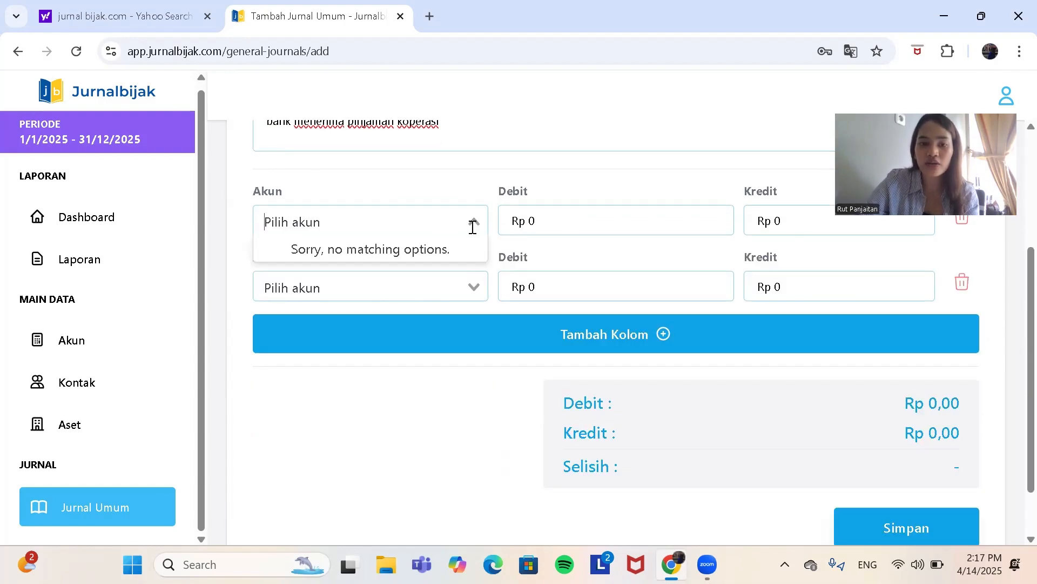
{"action": "left_click", "coordinate": [472, 227]}
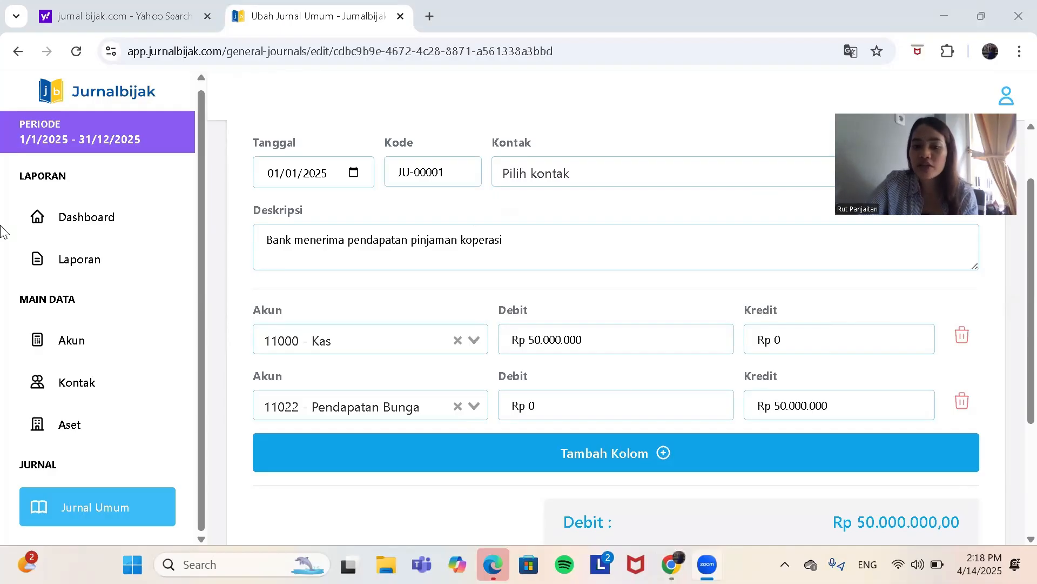
Step: Review the debit and credit lines of journal entry JU-00001 and save the entry
{"action": "scroll", "coordinate": [594, 256], "scroll_direction": "up", "scroll_amount": 1}
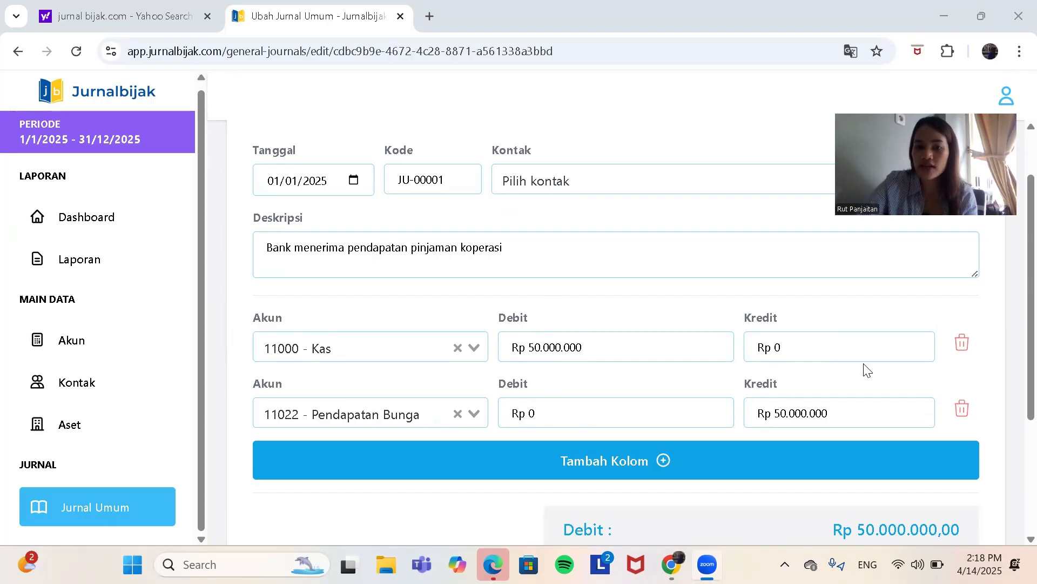
{"action": "scroll", "coordinate": [864, 368], "scroll_direction": "down", "scroll_amount": 3}
{"action": "left_click", "coordinate": [915, 457]}
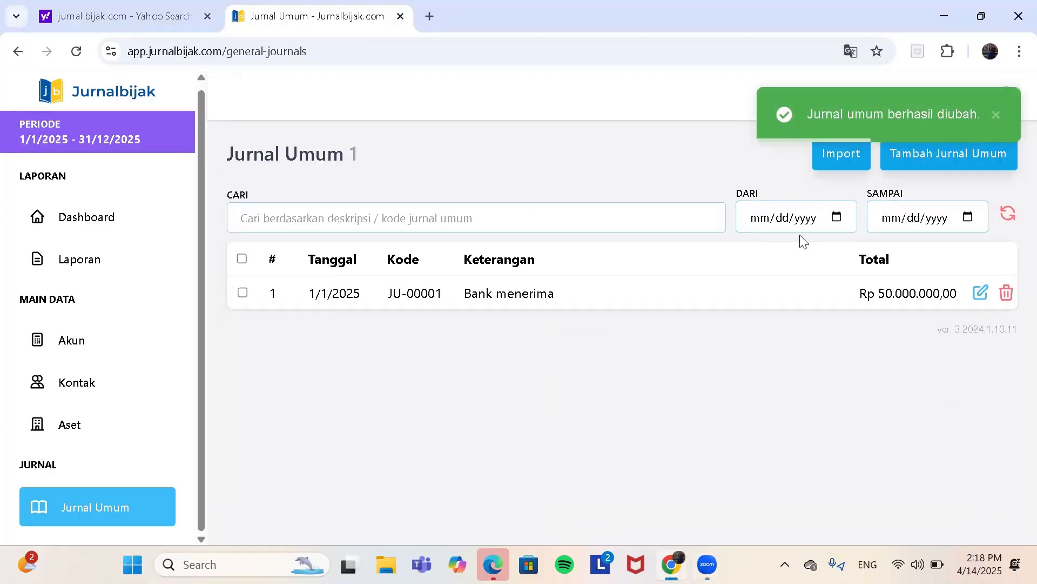
Step: Start another Jurnal Umum entry and set its date to 01/02/2025
{"action": "left_click", "coordinate": [981, 160]}
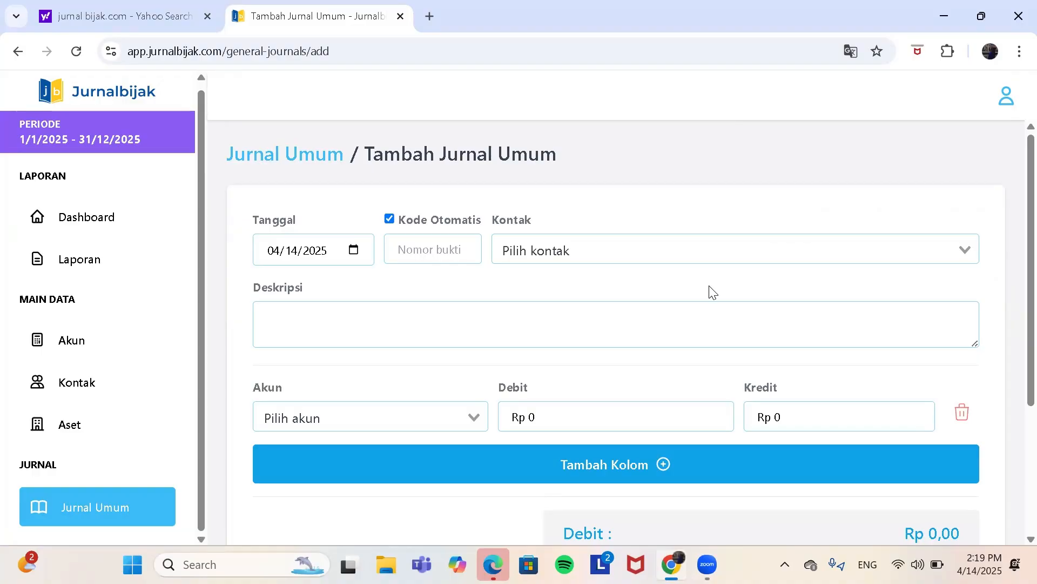
{"action": "left_click", "coordinate": [354, 252]}
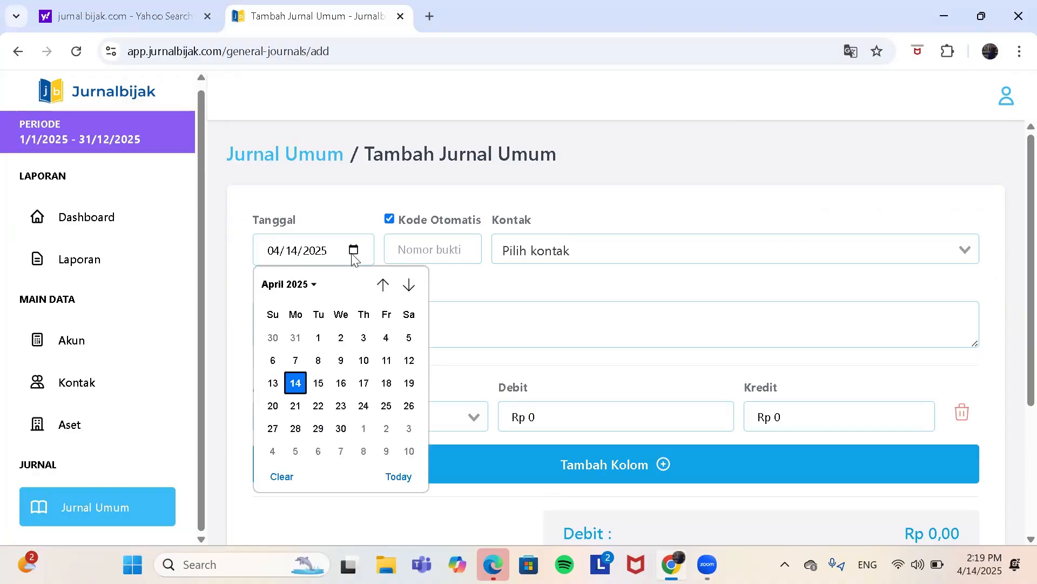
{"action": "left_click", "coordinate": [393, 292]}
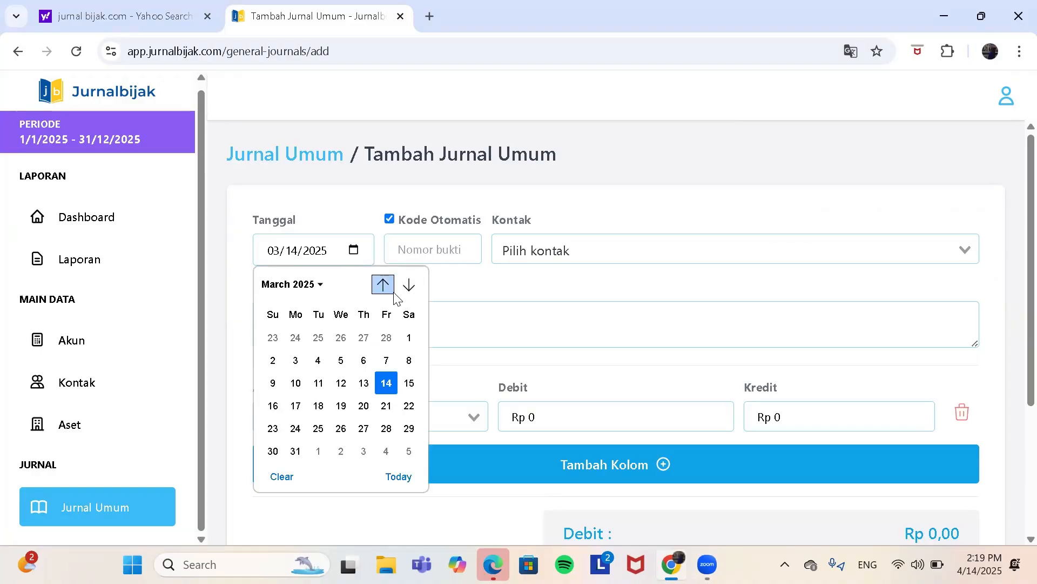
{"action": "left_click", "coordinate": [394, 293]}
{"action": "left_click", "coordinate": [393, 292]}
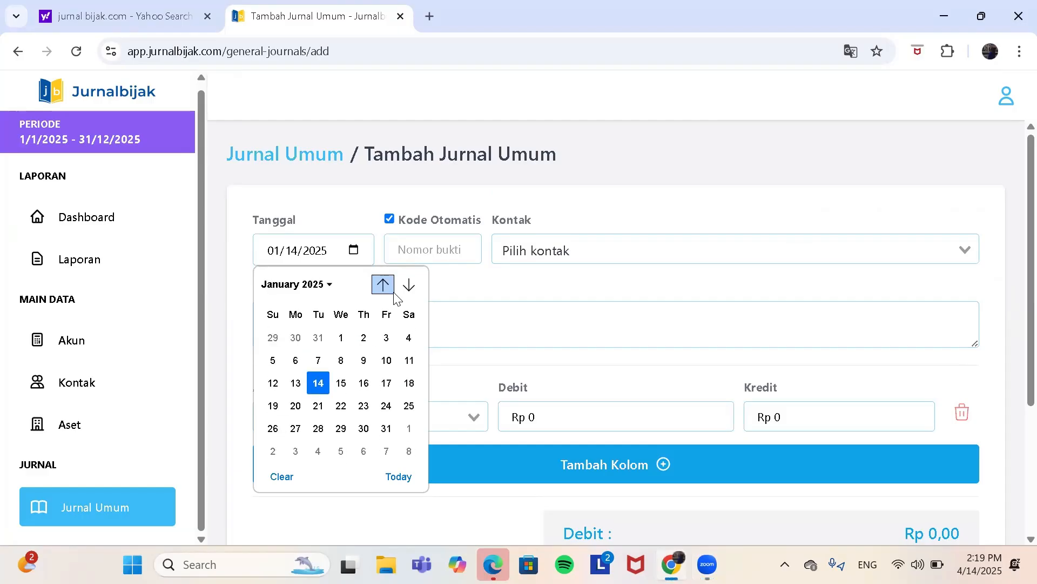
{"action": "left_click", "coordinate": [364, 338]}
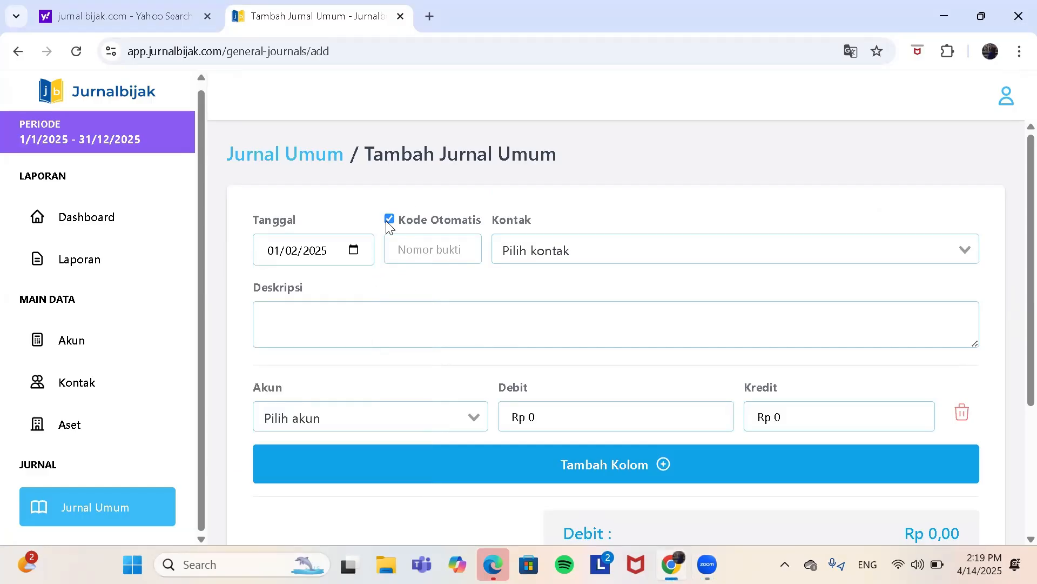
Step: Turn off automatic code numbering and enter JU-00002 as the new entry's code
{"action": "left_click", "coordinate": [412, 253]}
{"action": "key", "text": "Caps_Lock"}
{"action": "type", "text": "JU-0000"}
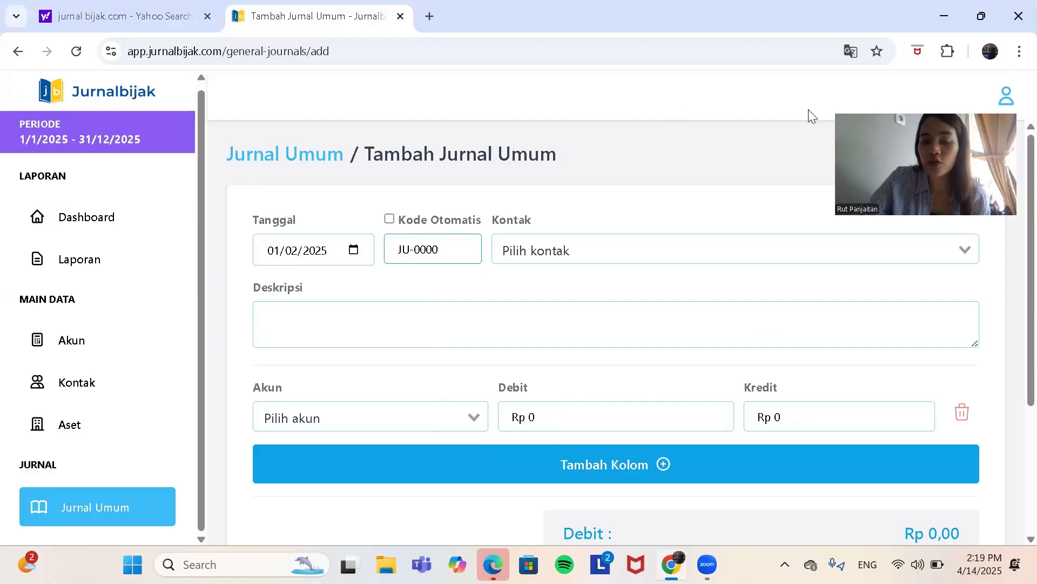
{"action": "type", "text": "1"}
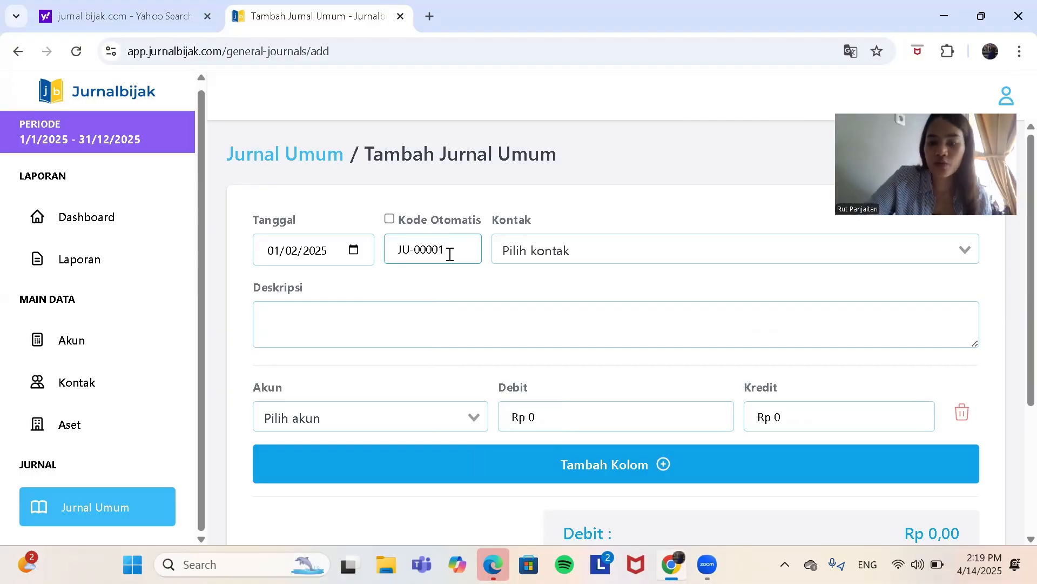
{"action": "key", "text": "BackSpace"}
{"action": "type", "text": "2"}
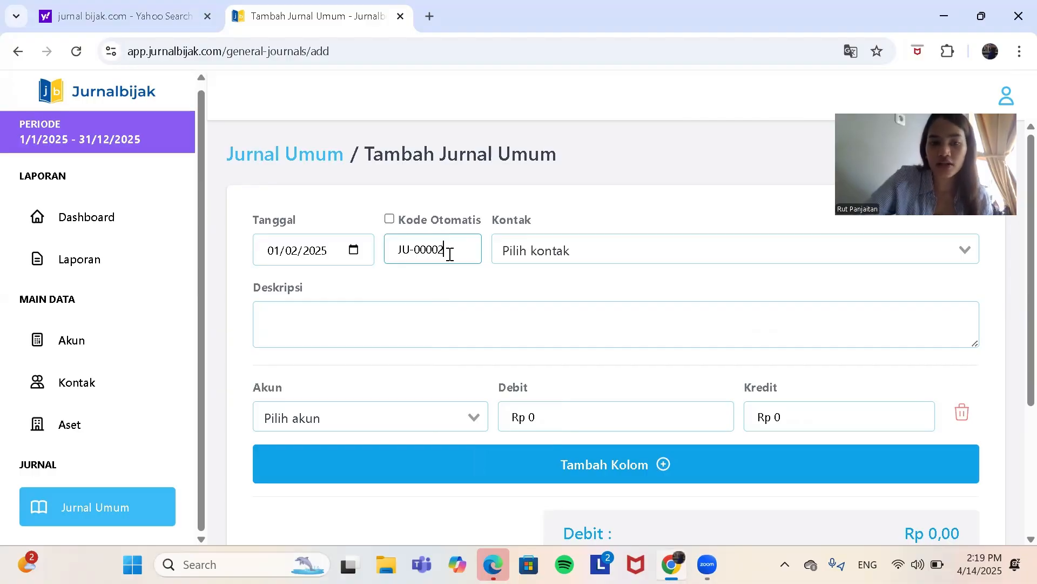
Step: Describe journal entry JU-00002 as "Bank mendapatan titipan nasabah"
{"action": "left_click", "coordinate": [304, 321]}
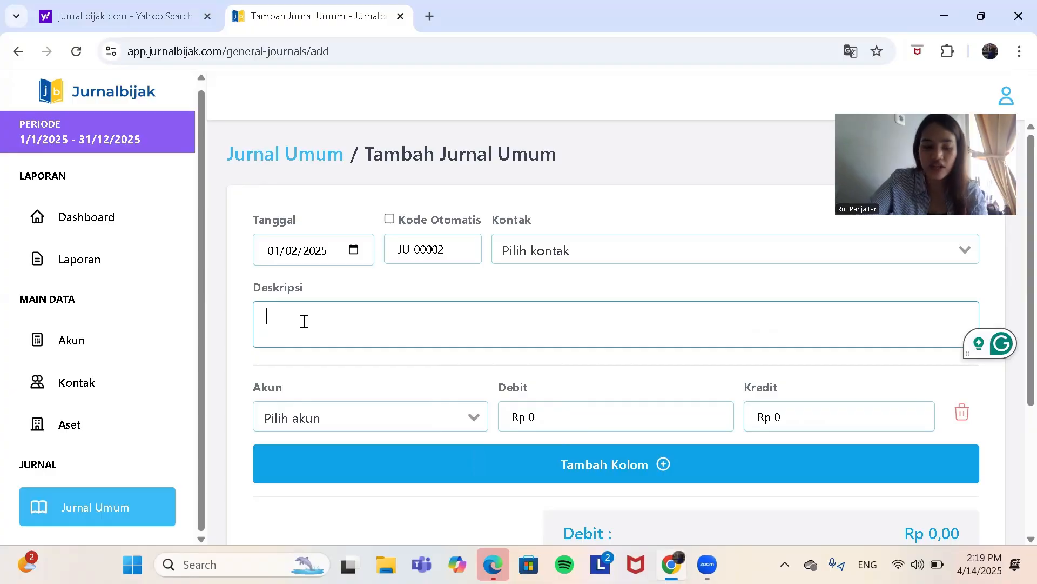
{"action": "type", "text": "B"}
{"action": "key", "text": "Caps_Lock"}
{"action": "type", "text": "ank "}
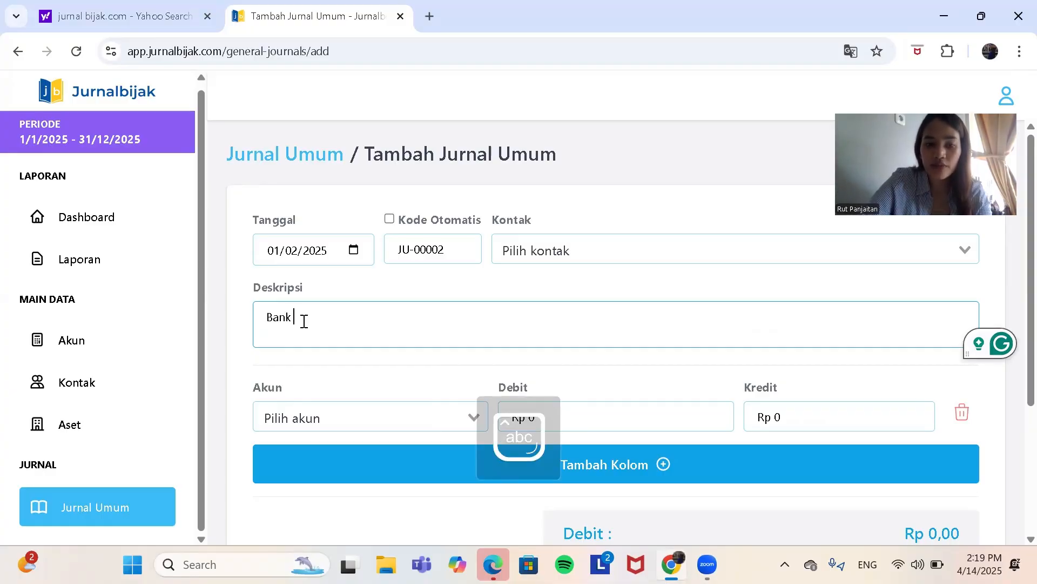
{"action": "type", "text": "mendapa"}
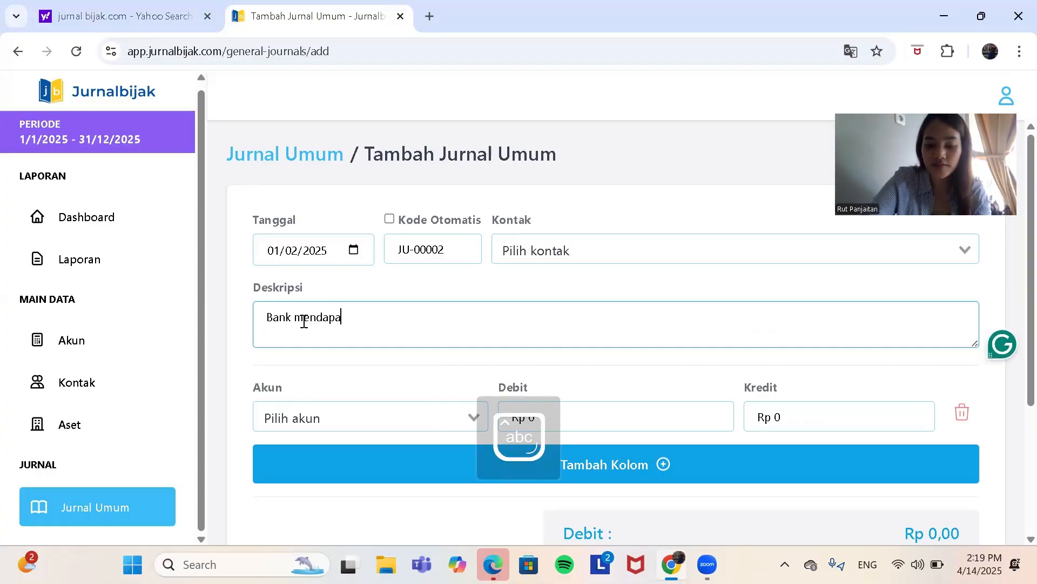
{"action": "type", "text": "tan ti"}
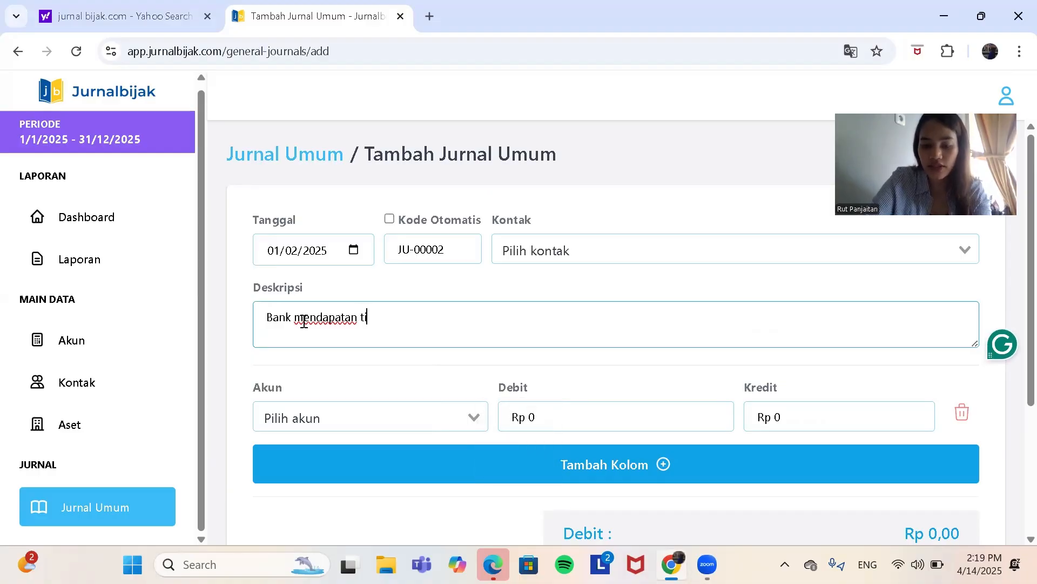
{"action": "type", "text": "tipan"}
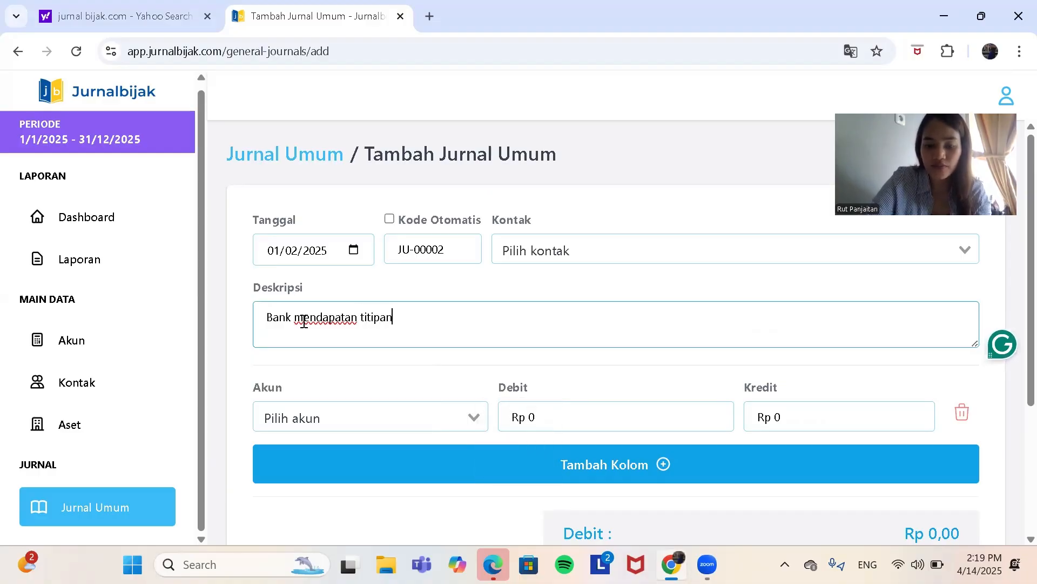
{"action": "type", "text": " nasabah "}
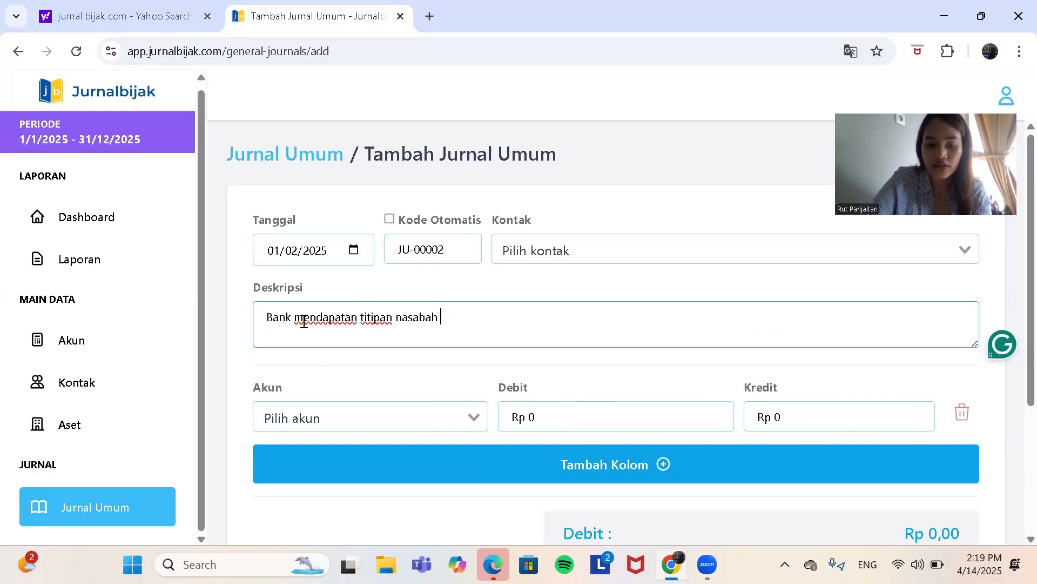
{"action": "type", "text": "s"}
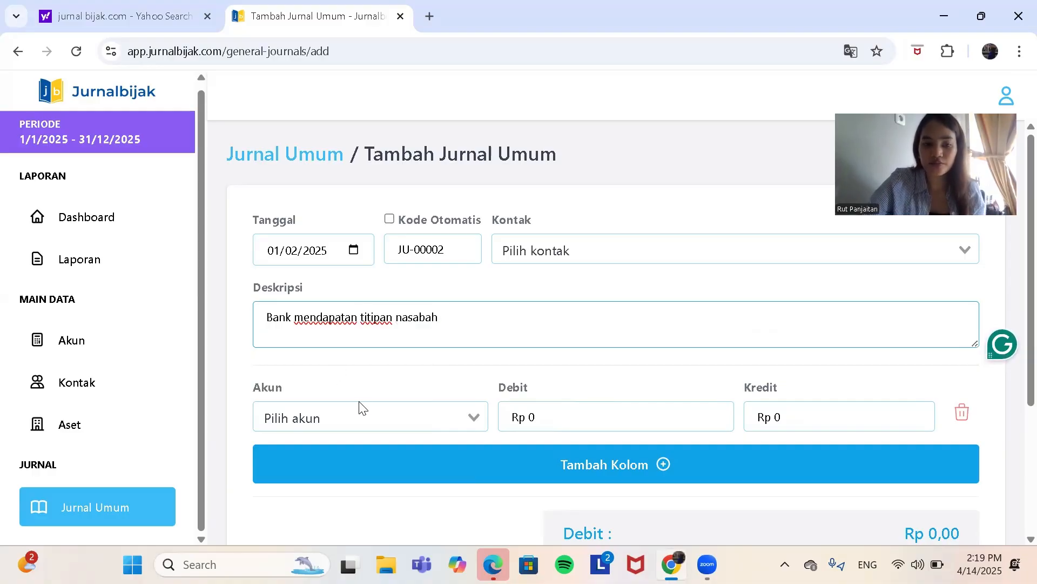
Step: Add a second account line to the entry and assign account 11000 - Kas to the first line
{"action": "left_click", "coordinate": [550, 457]}
{"action": "scroll", "coordinate": [640, 269], "scroll_direction": "down", "scroll_amount": 4}
{"action": "scroll", "coordinate": [622, 335], "scroll_direction": "up", "scroll_amount": 1}
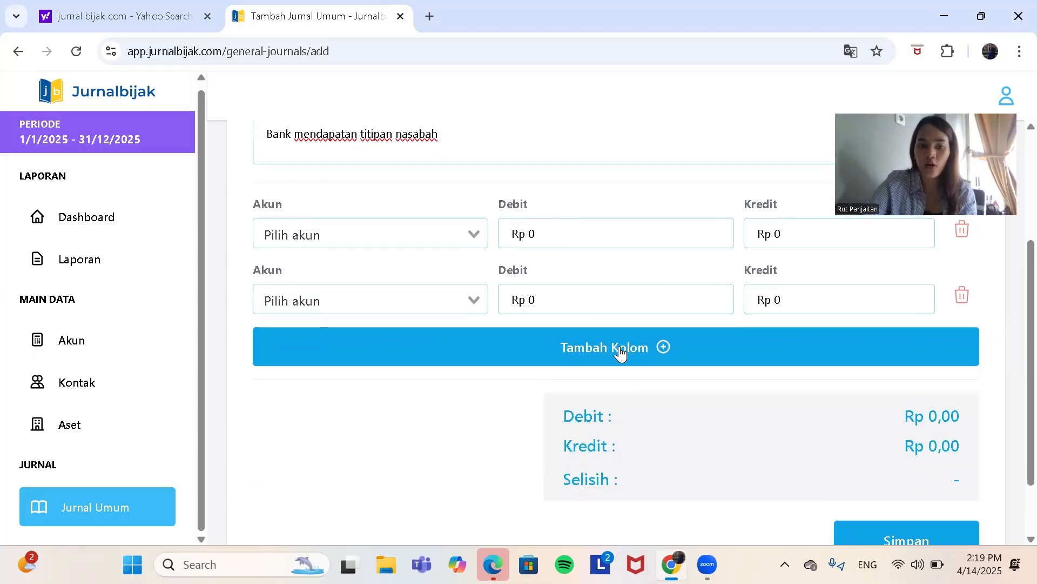
{"action": "scroll", "coordinate": [620, 354], "scroll_direction": "up", "scroll_amount": 1}
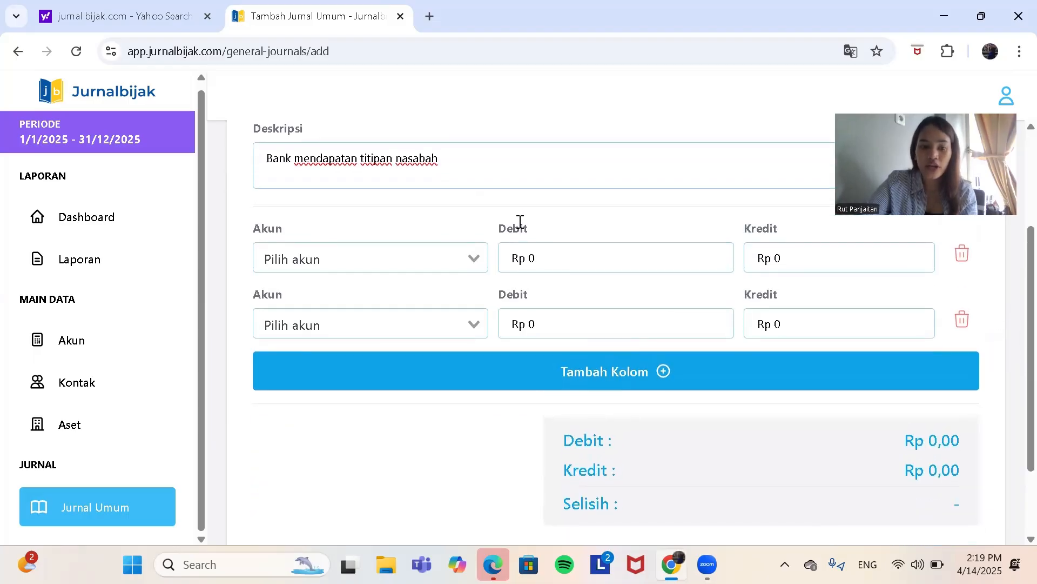
{"action": "left_click", "coordinate": [444, 253]}
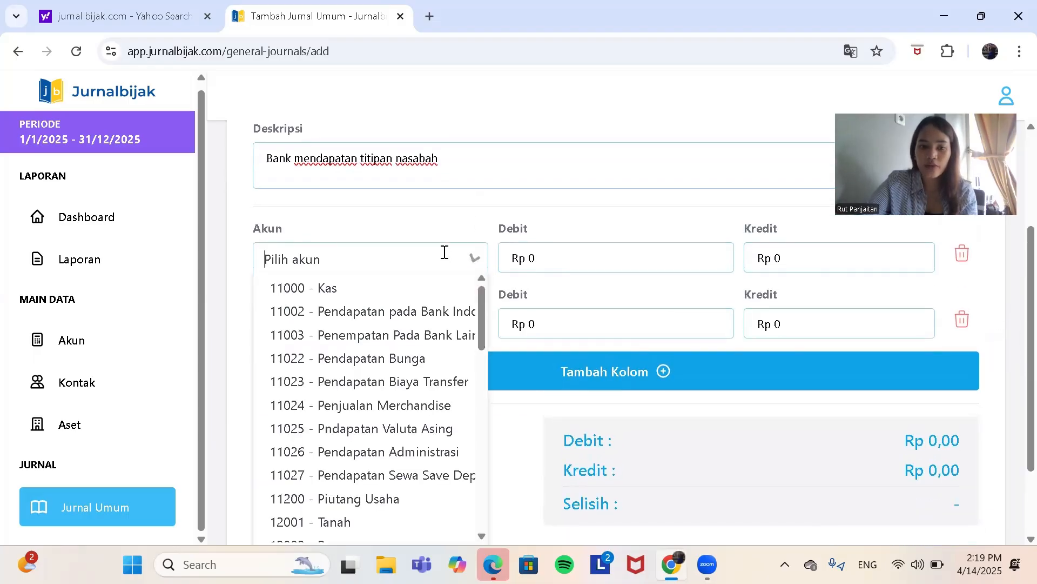
{"action": "left_click", "coordinate": [431, 287]}
Step: Find account 13004 - Pendanaan Syariah by name and assign it to the second line
{"action": "left_click", "coordinate": [402, 324]}
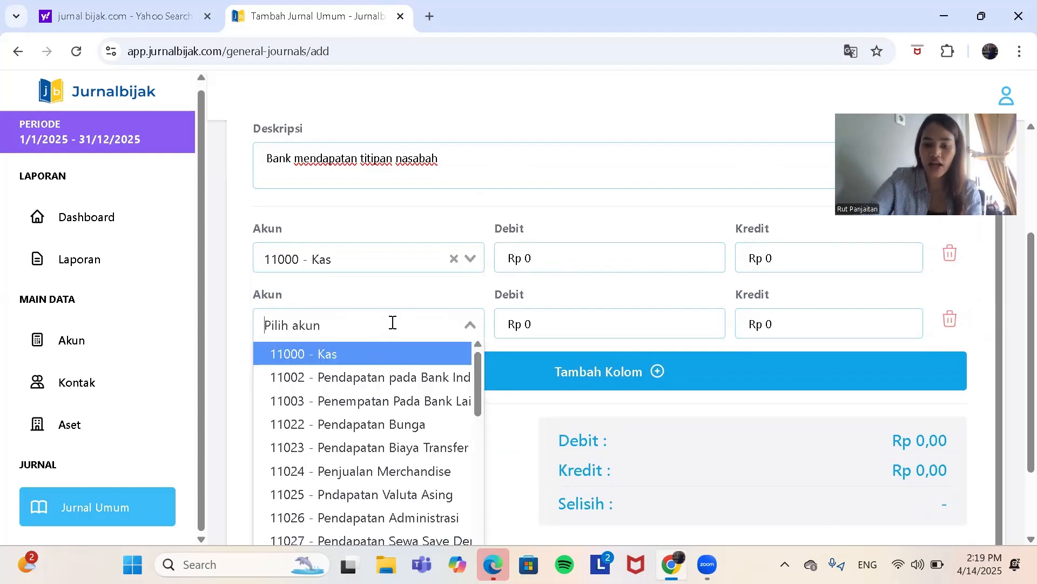
{"action": "type", "text": "pen"}
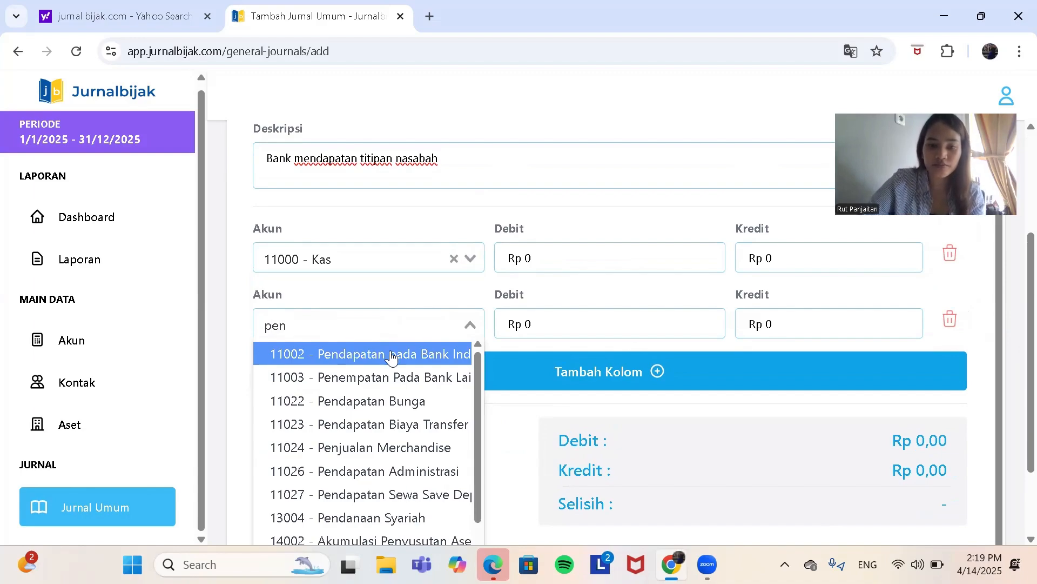
{"action": "type", "text": "da"}
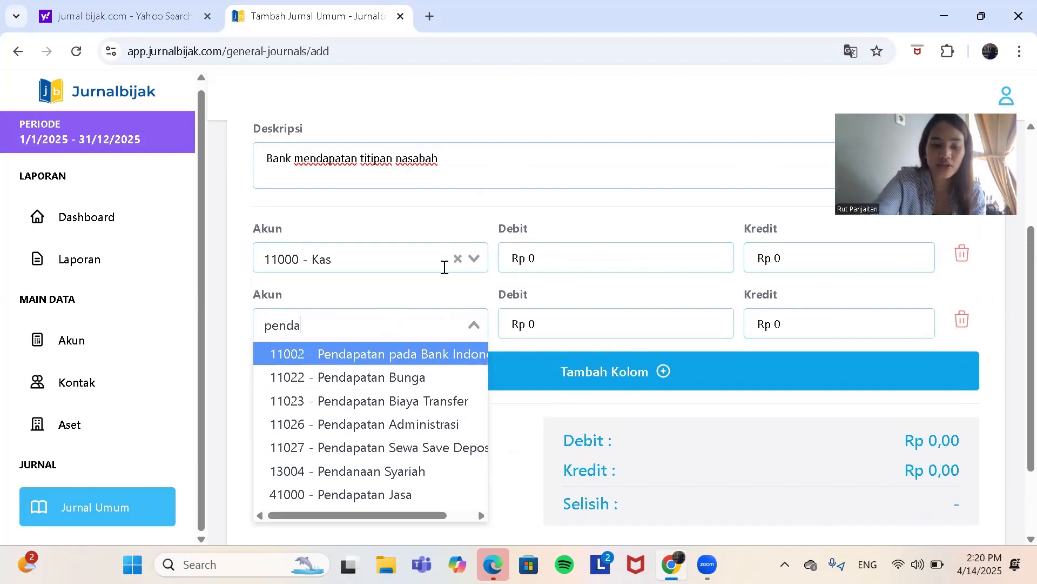
{"action": "type", "text": "n"}
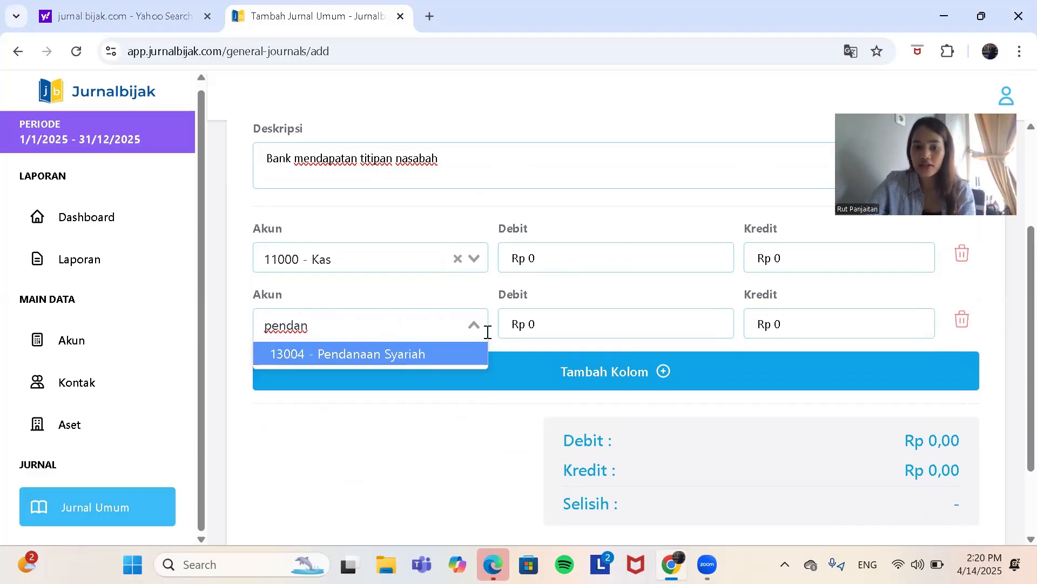
{"action": "left_click", "coordinate": [447, 351]}
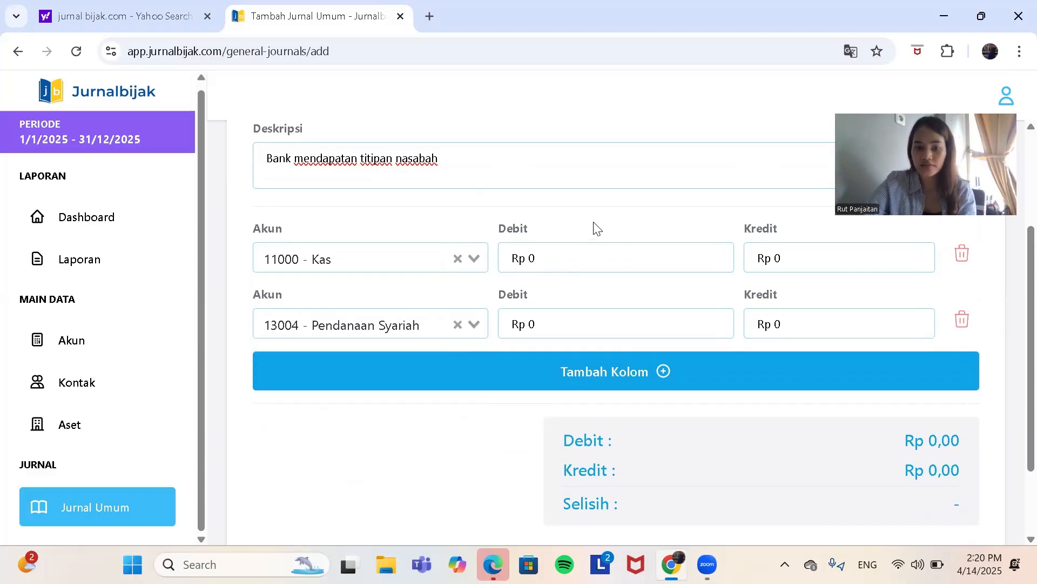
Step: Enter a debit of Rp 10.000.000 on the Kas line
{"action": "left_click", "coordinate": [578, 260]}
{"action": "type", "text": "1"}
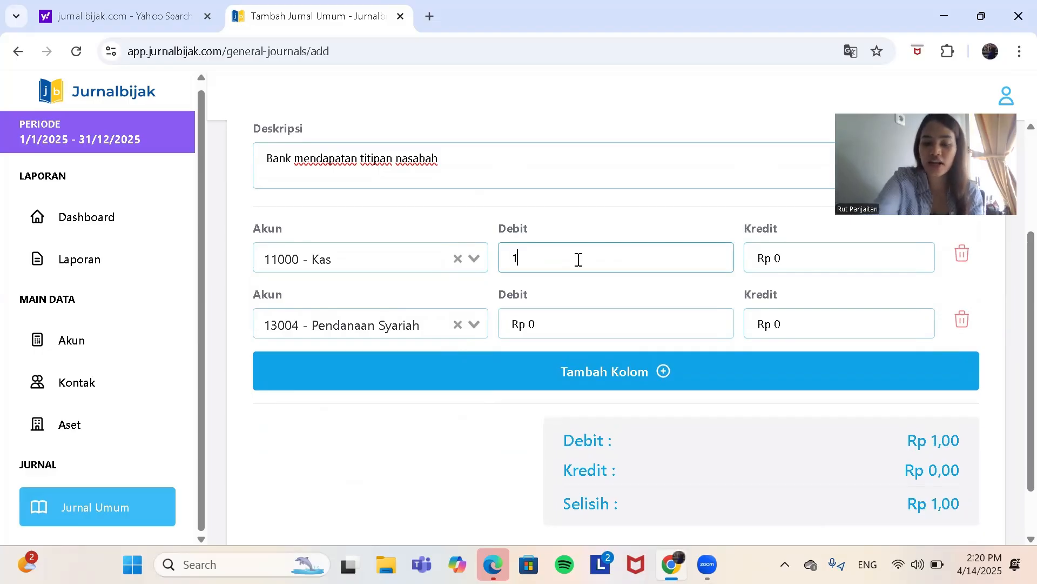
{"action": "type", "text": "0.000.000"}
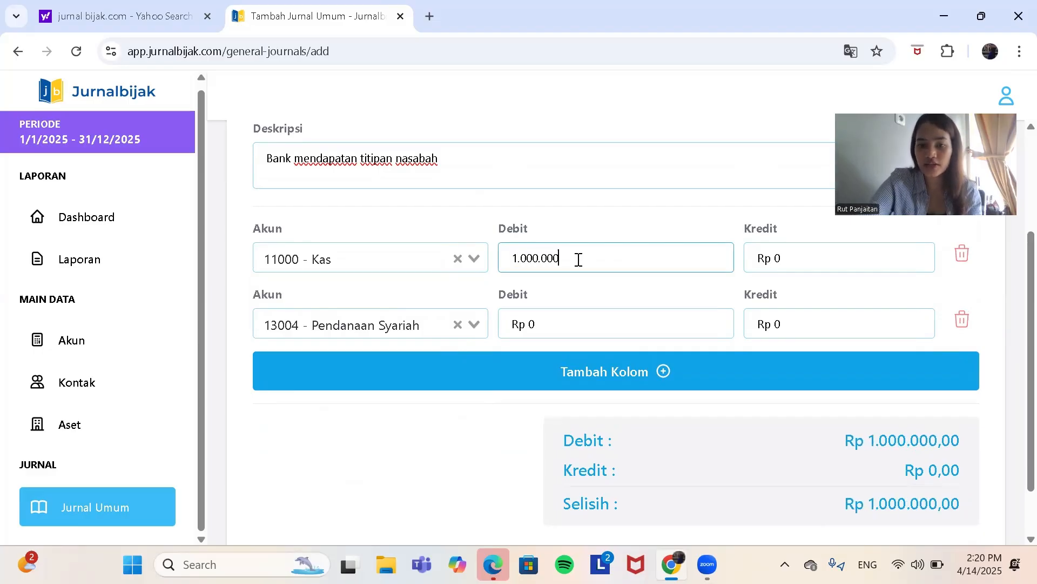
Step: Enter a credit of Rp 10.000.000 on the Pendanaan Syariah line and save the journal entry
{"action": "left_click", "coordinate": [787, 328]}
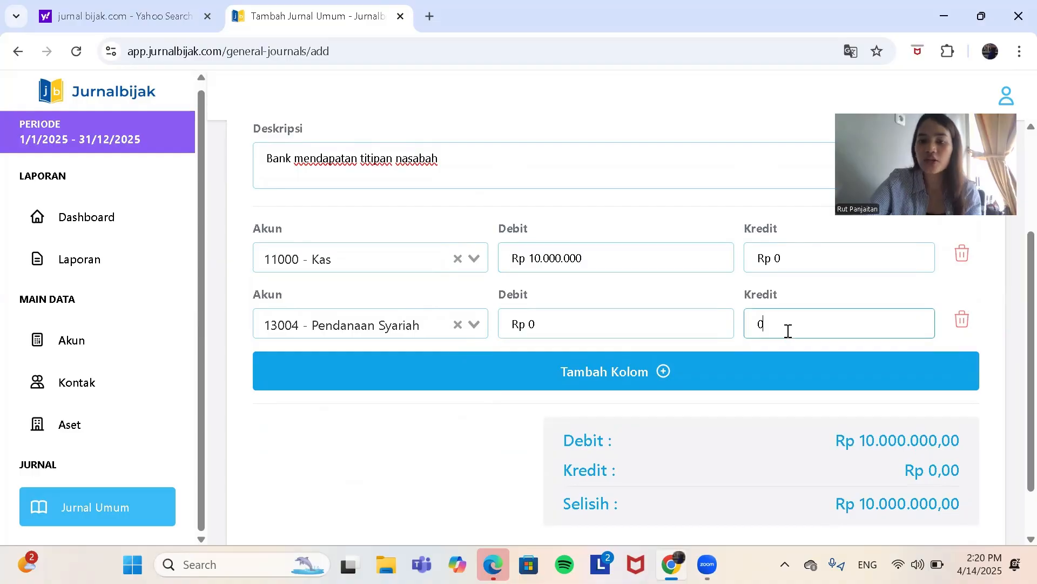
{"action": "type", "text": "10."}
{"action": "type", "text": "000.00"}
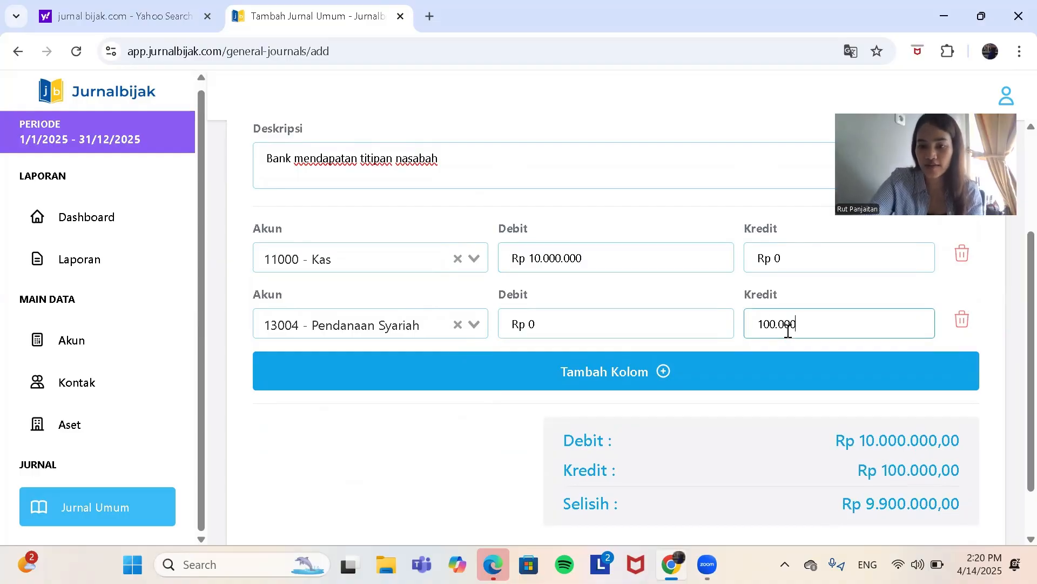
{"action": "type", "text": "0"}
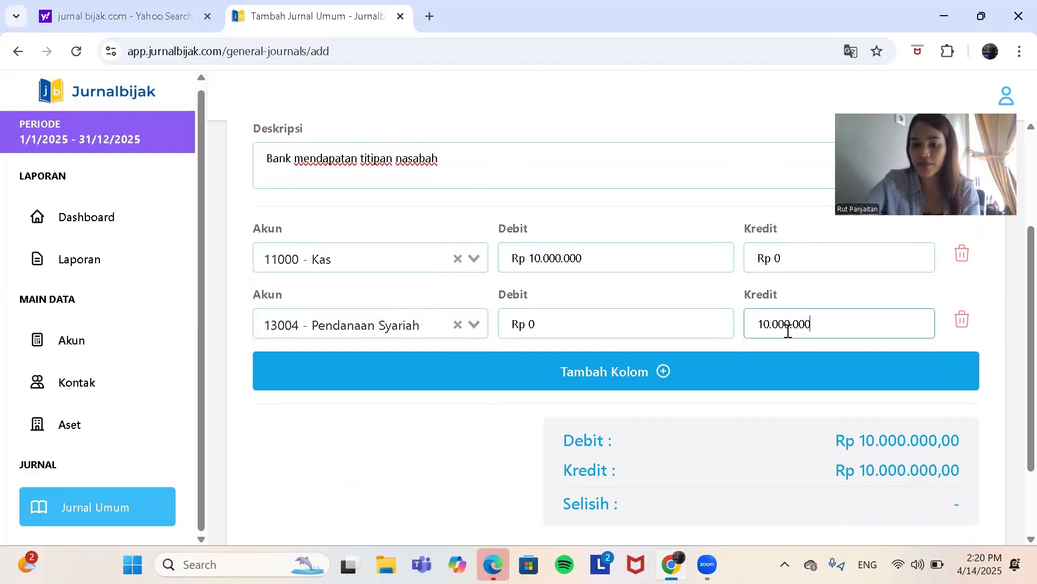
{"action": "scroll", "coordinate": [864, 411], "scroll_direction": "down", "scroll_amount": 2}
{"action": "left_click", "coordinate": [882, 461]}
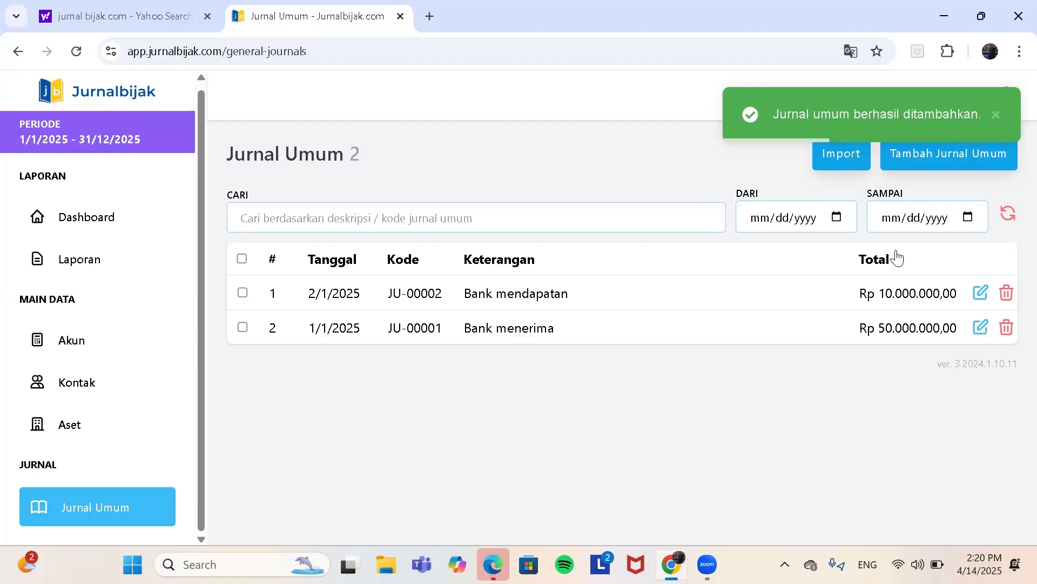
Step: Start a new Jurnal Umum entry and set its date to 01/03/2025
{"action": "left_click", "coordinate": [921, 153]}
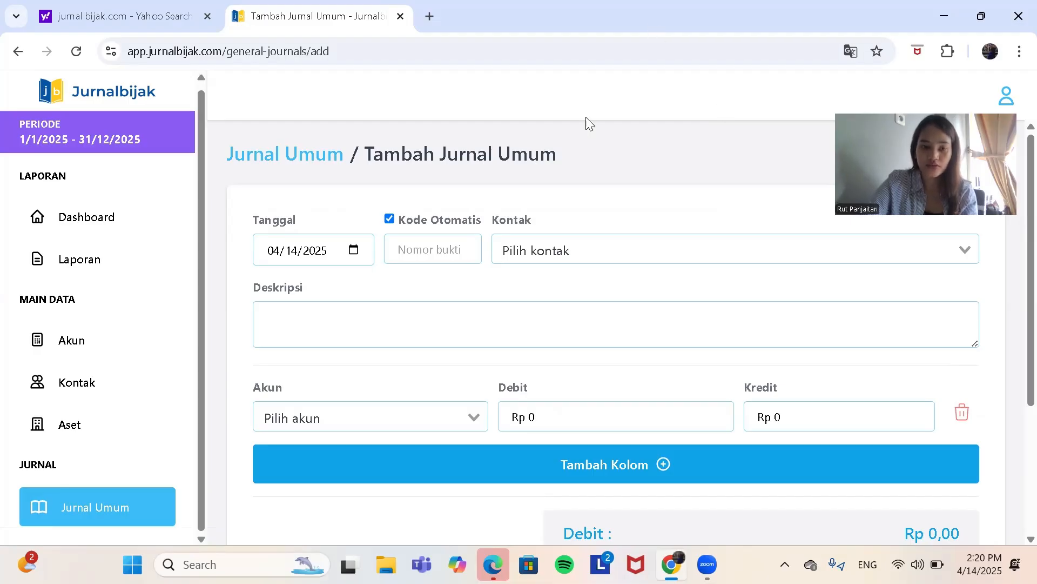
{"action": "left_click", "coordinate": [355, 251]}
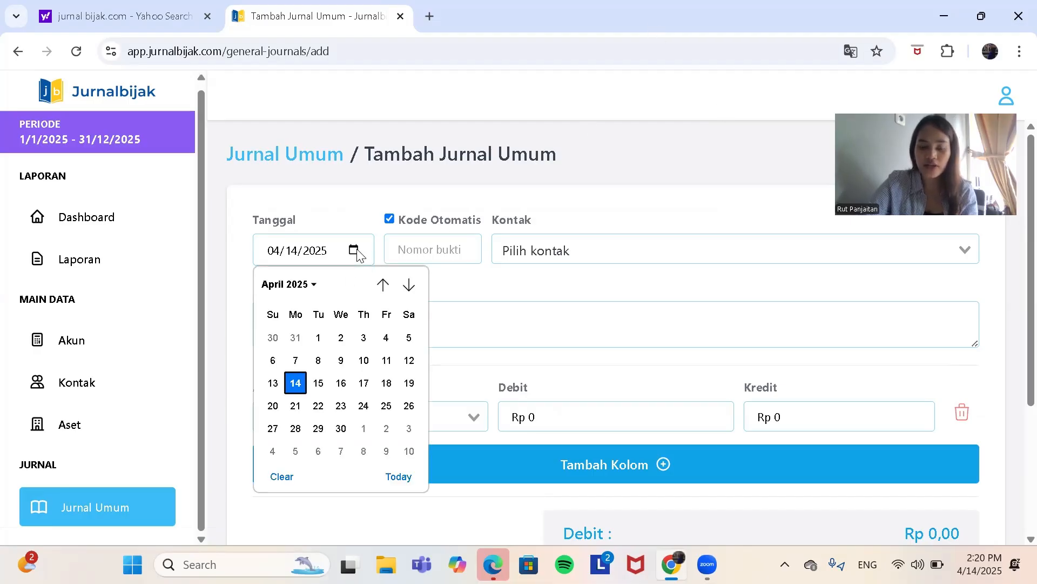
{"action": "left_click", "coordinate": [383, 284]}
{"action": "left_click", "coordinate": [384, 284]}
{"action": "left_click", "coordinate": [383, 285]}
{"action": "left_click", "coordinate": [383, 284]}
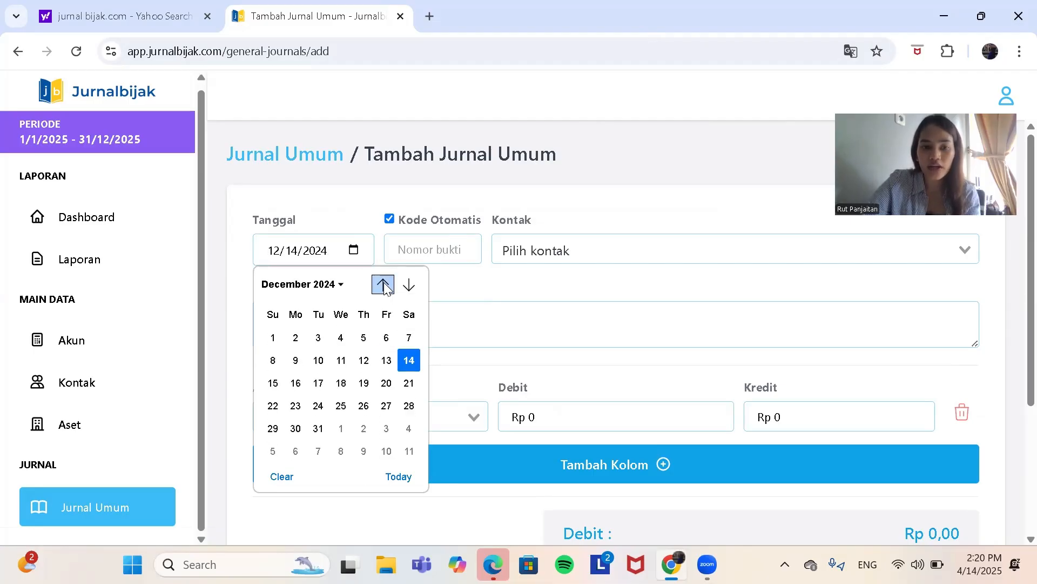
{"action": "left_click", "coordinate": [409, 285]}
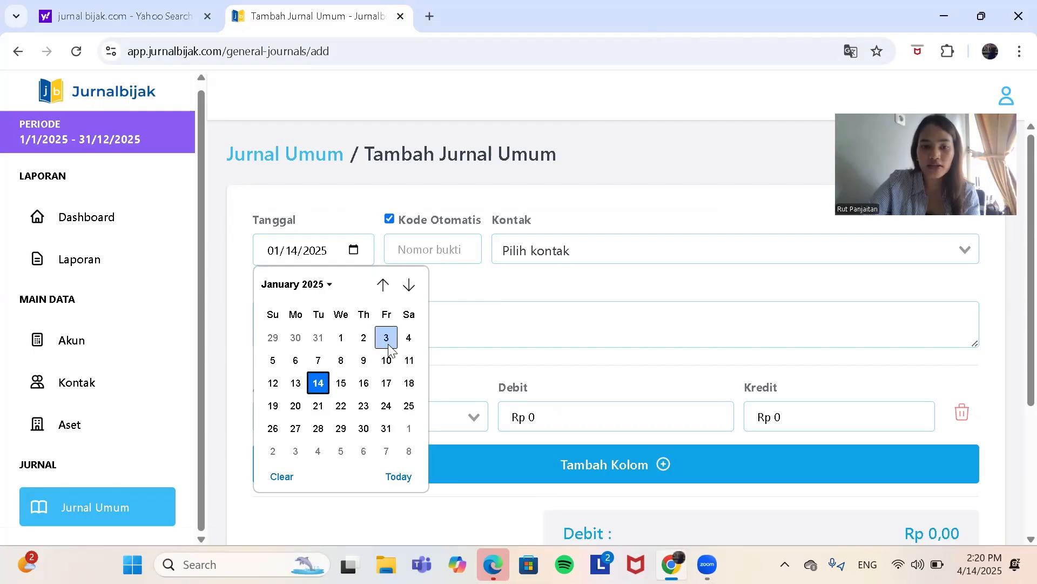
{"action": "left_click", "coordinate": [388, 344]}
Step: Turn off automatic code numbering and enter JU-00003 as the entry's code
{"action": "left_click", "coordinate": [389, 219]}
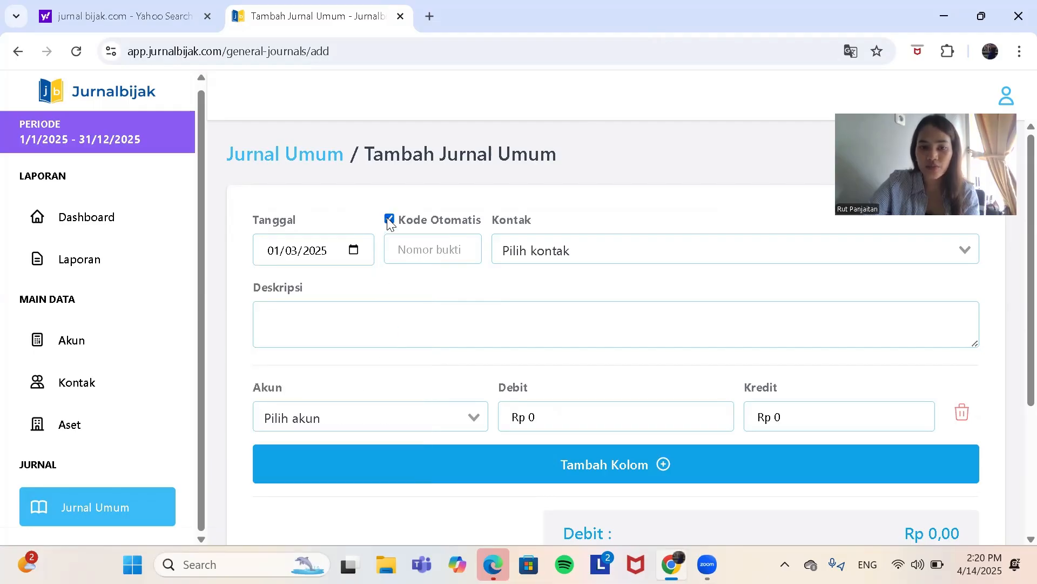
{"action": "left_click", "coordinate": [421, 250]}
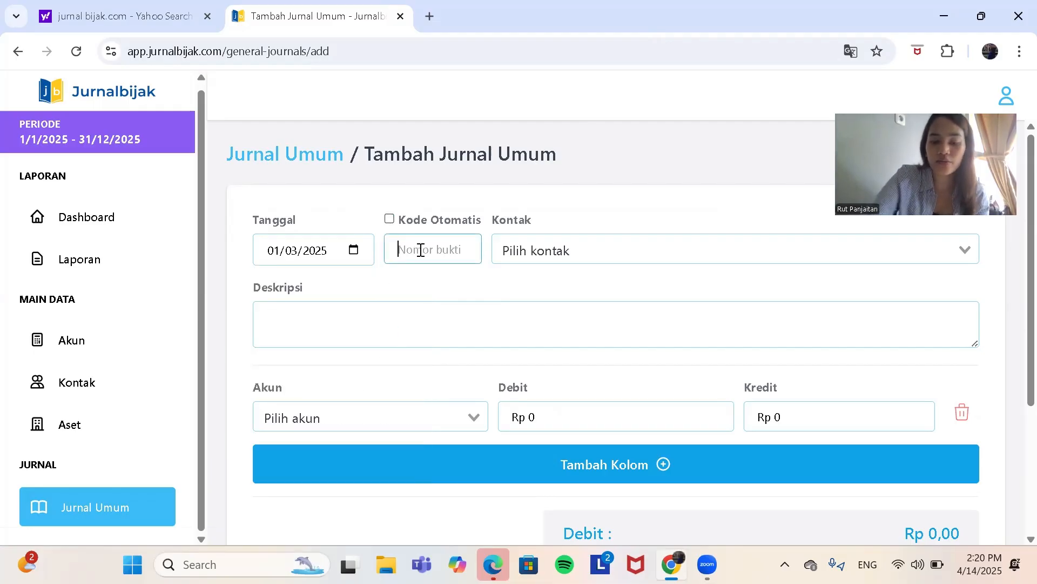
{"action": "key", "text": "Caps_Lock"}
{"action": "type", "text": "JU-00"}
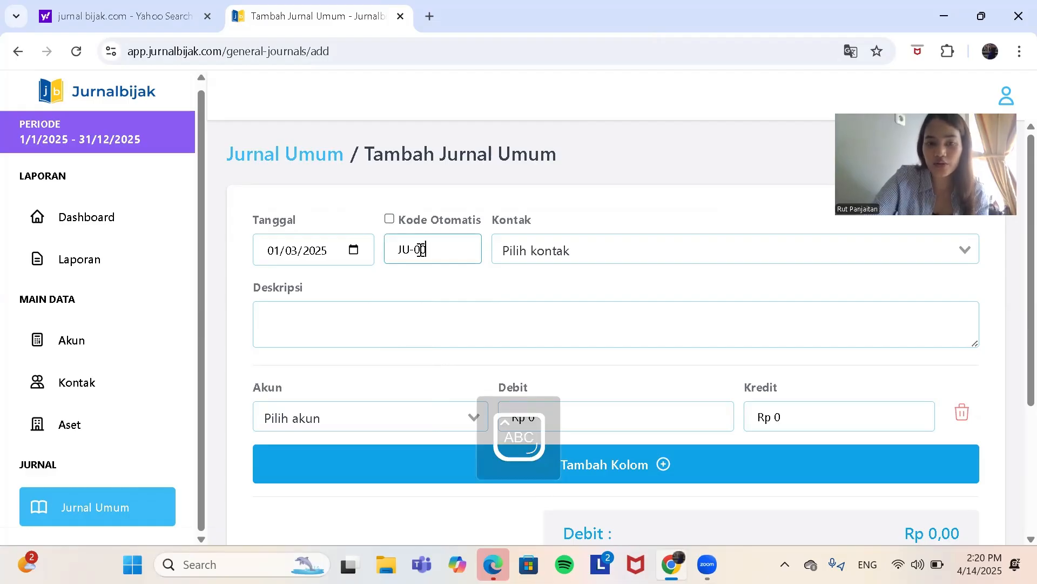
{"action": "type", "text": "003"}
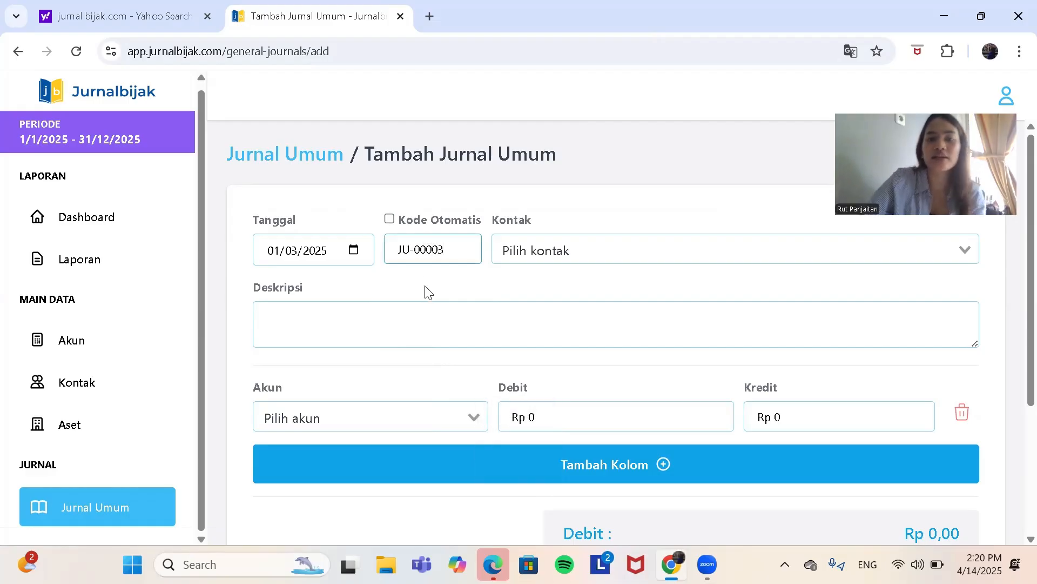
Step: Enter "Nasabah memindahkan dana dari rekening tabungan ke rekening deposito" as the journal entry's description
{"action": "left_click", "coordinate": [399, 318]}
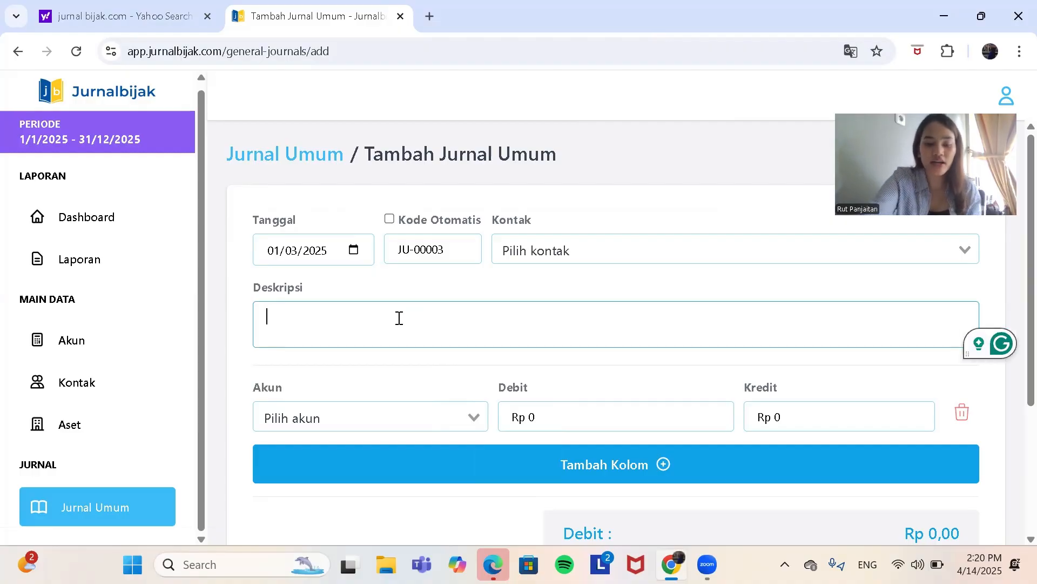
{"action": "type", "text": "N"}
{"action": "key", "text": "Caps_Lock"}
{"action": "type", "text": "a"}
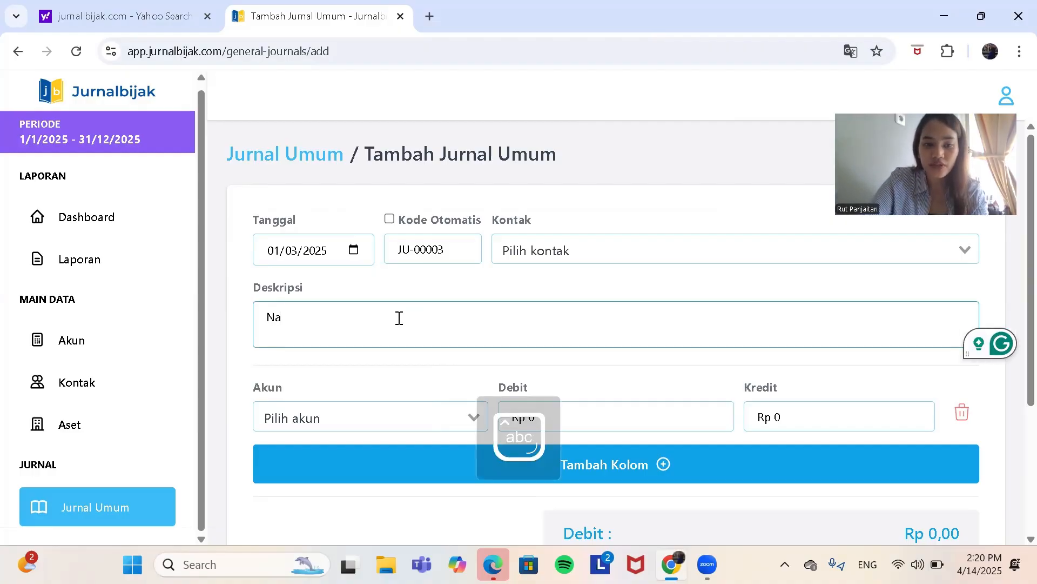
{"action": "type", "text": "sabah "}
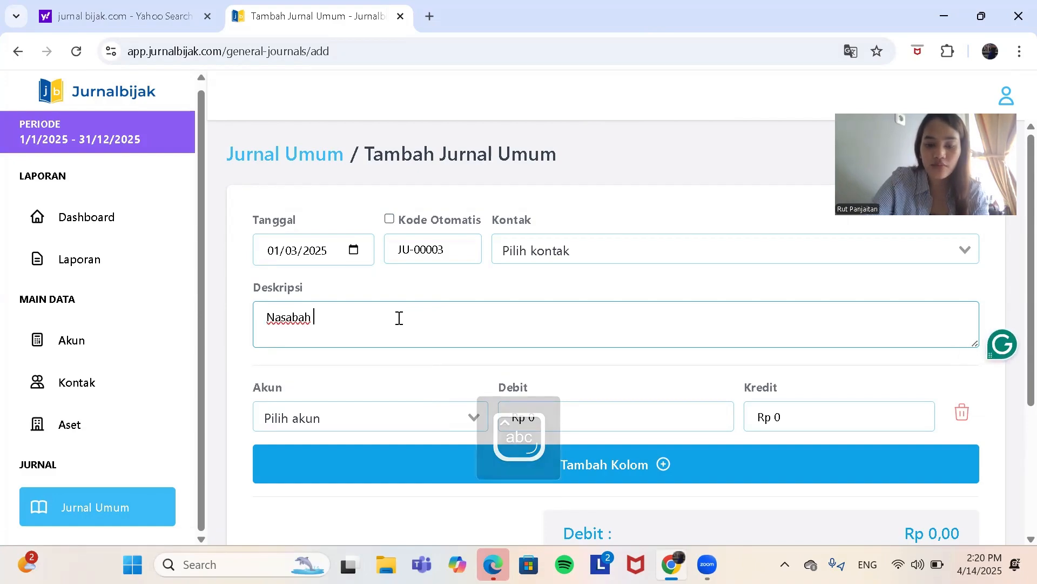
{"action": "type", "text": "memindah"}
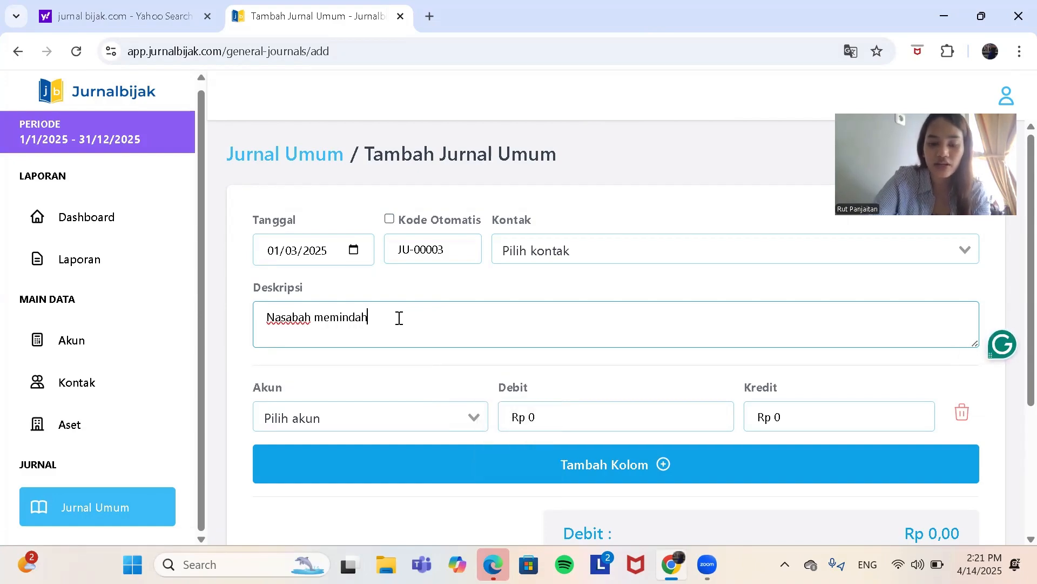
{"action": "type", "text": "kan dana "}
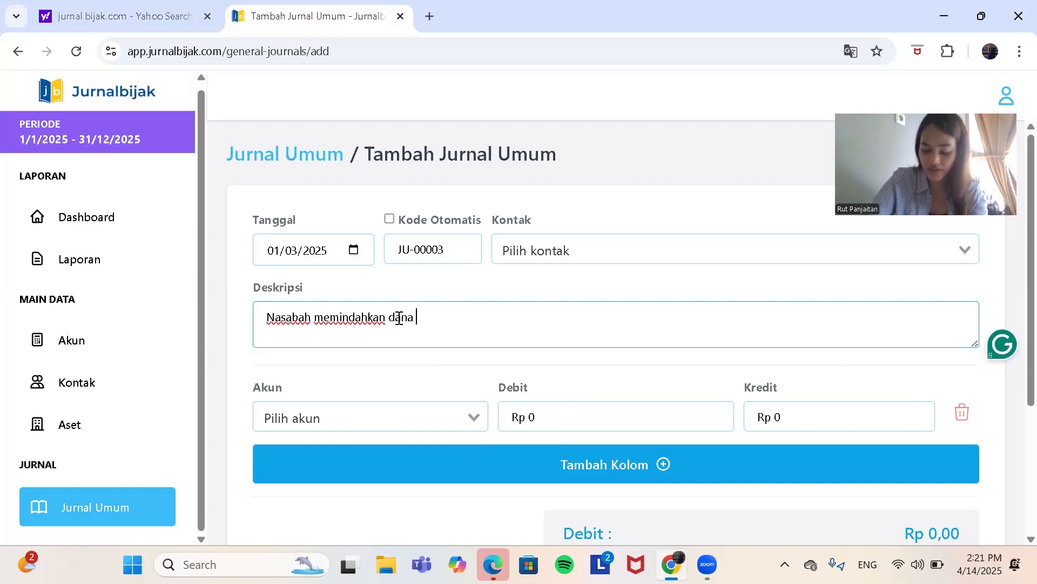
{"action": "type", "text": "dari"}
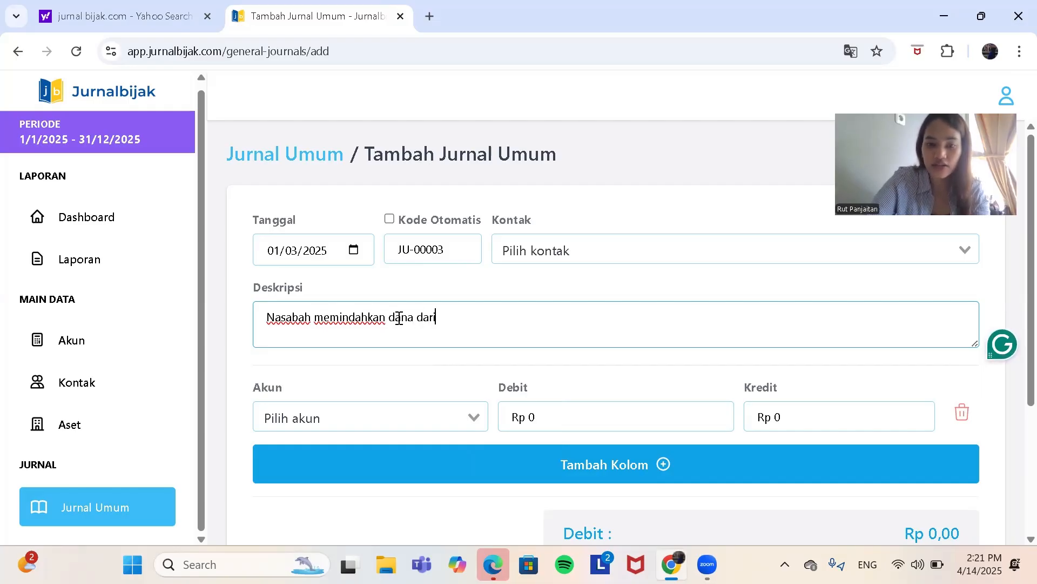
{"action": "type", "text": " rekening"}
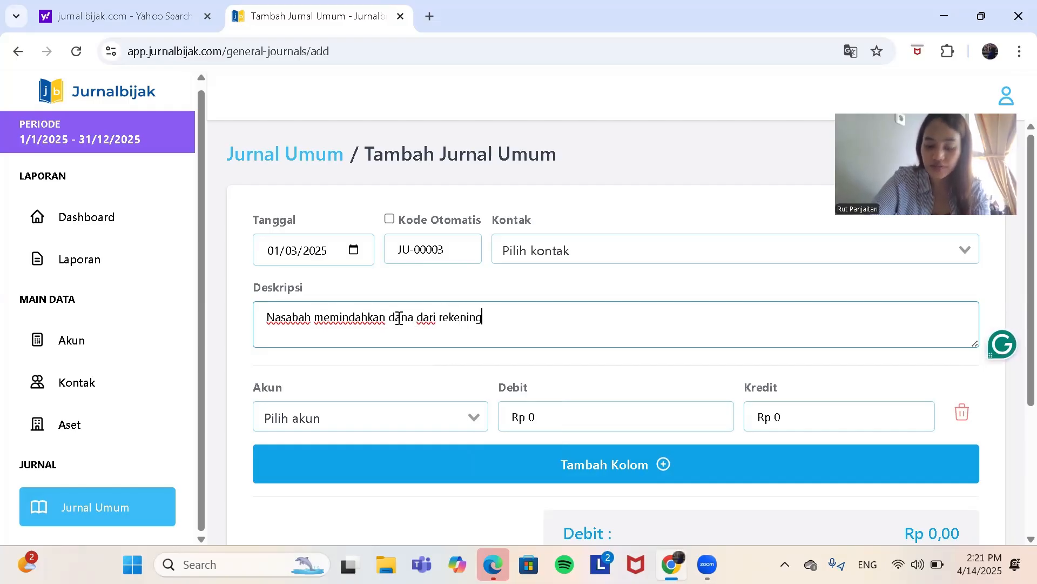
{"action": "type", "text": " tabun"}
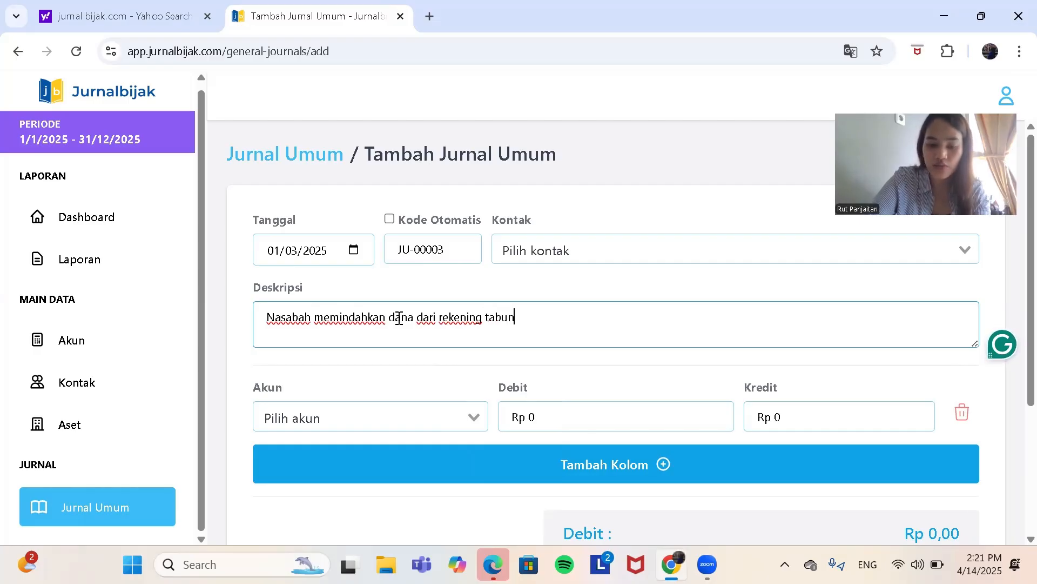
{"action": "type", "text": "gan"}
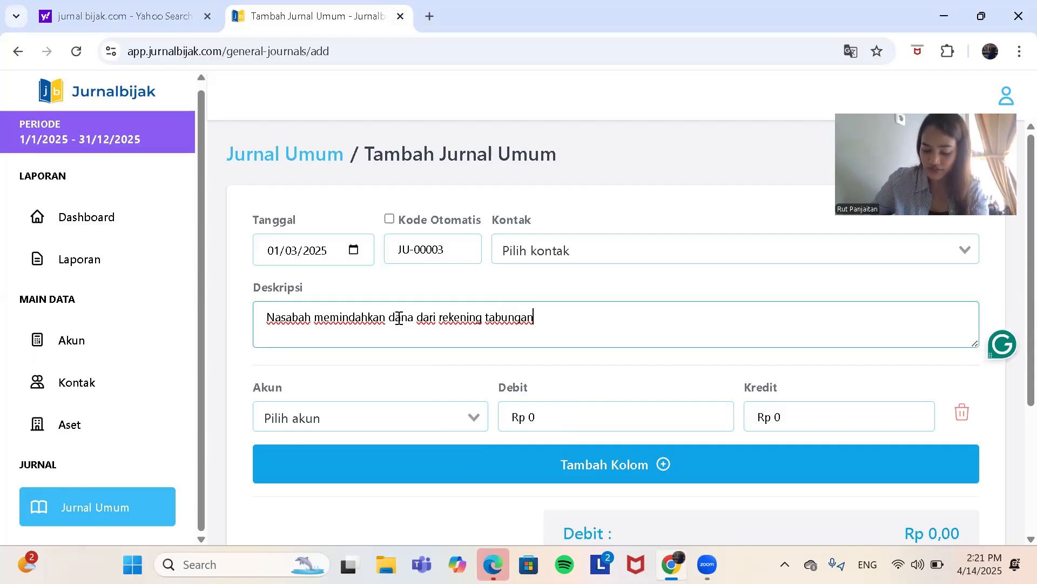
{"action": "type", "text": " ke"}
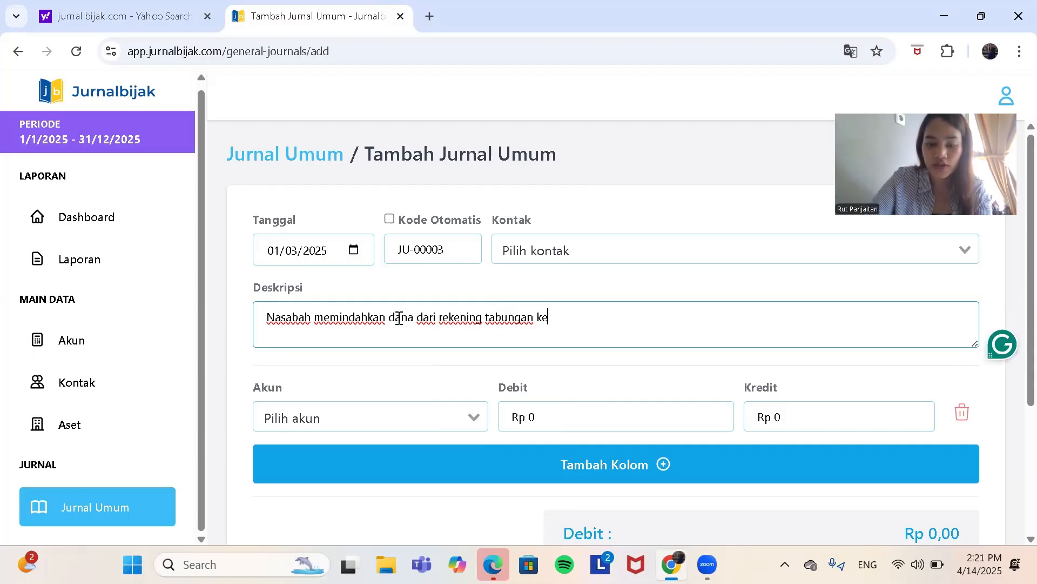
{"action": "type", "text": " rekening deo"}
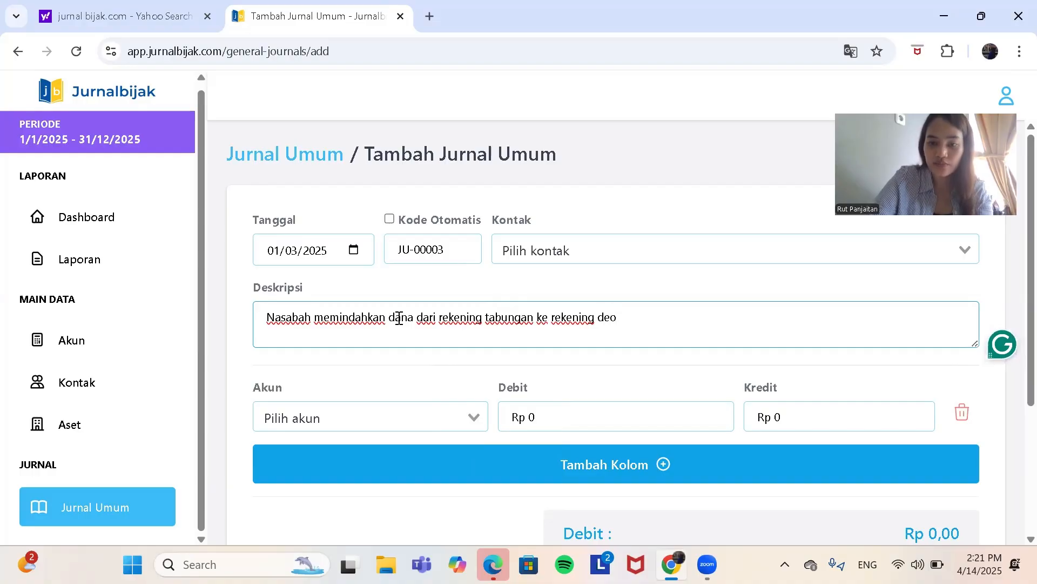
{"action": "key", "text": "BackSpace"}
{"action": "type", "text": "p"}
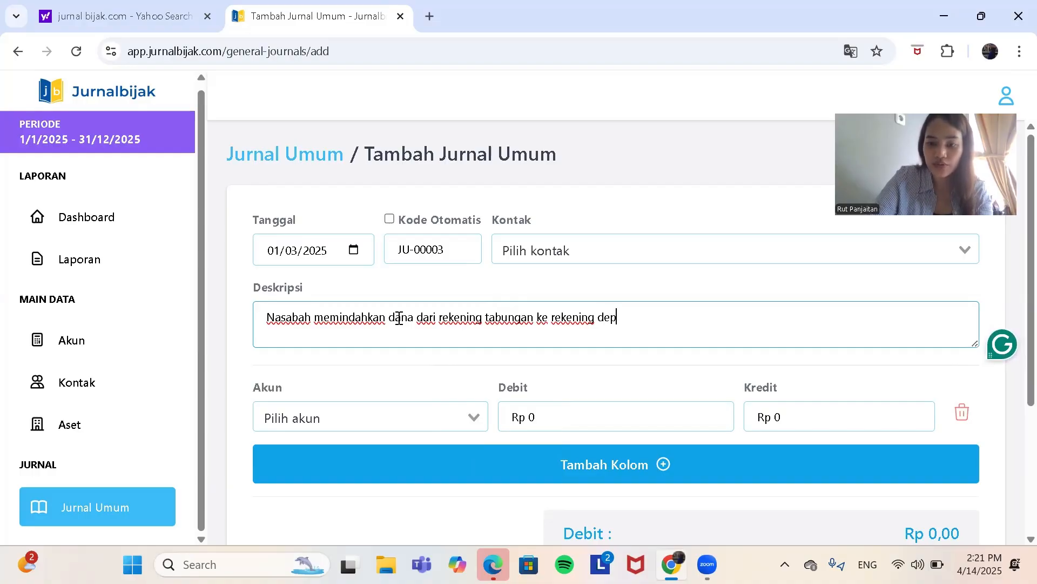
{"action": "type", "text": "osito"}
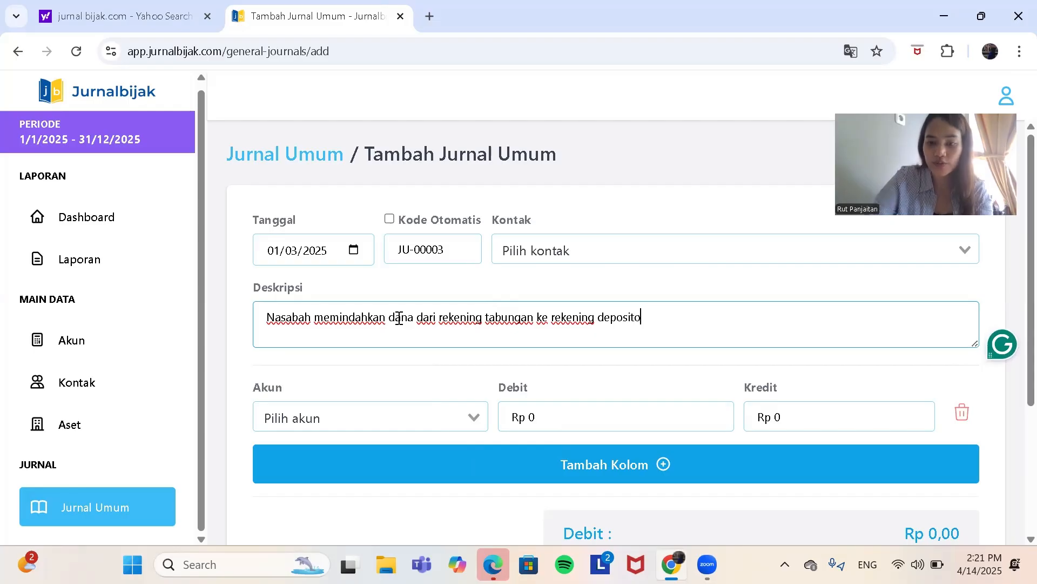
Step: Add a second account line to the entry and set the first line's account to 11000 - Kas
{"action": "left_click", "coordinate": [426, 463]}
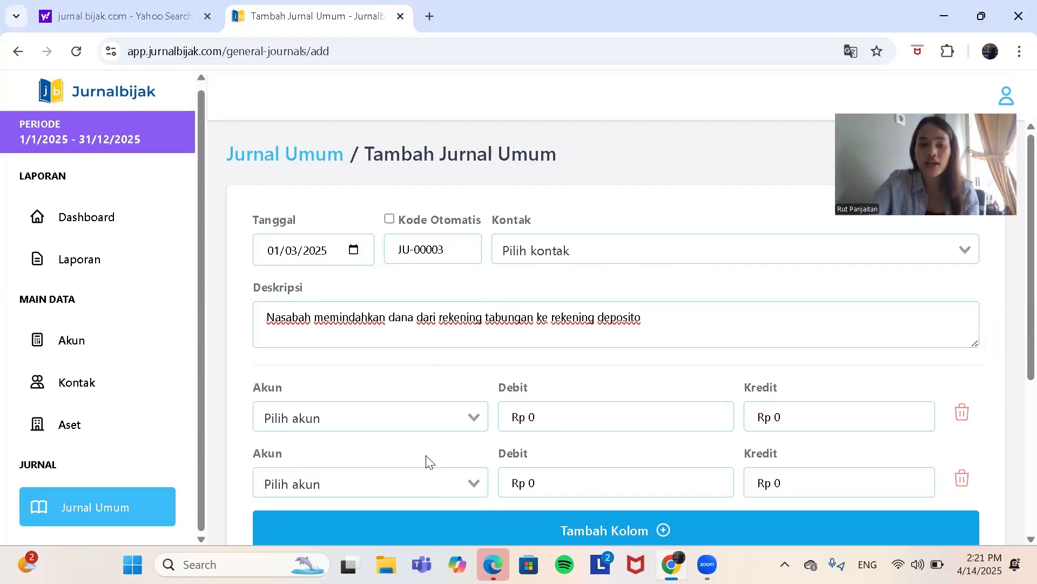
{"action": "scroll", "coordinate": [364, 406], "scroll_direction": "down", "scroll_amount": 1}
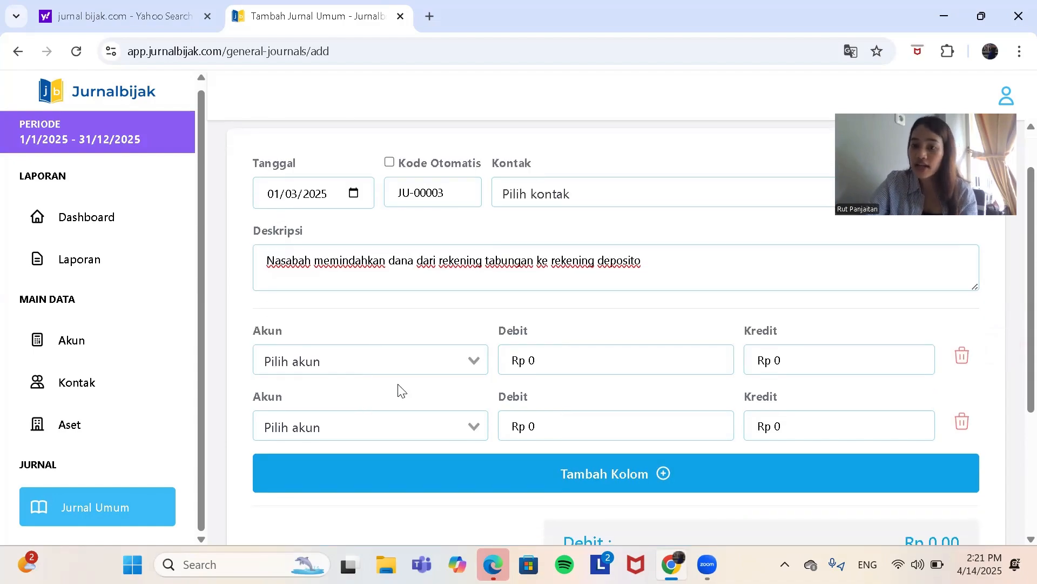
{"action": "scroll", "coordinate": [565, 390], "scroll_direction": "down", "scroll_amount": 1}
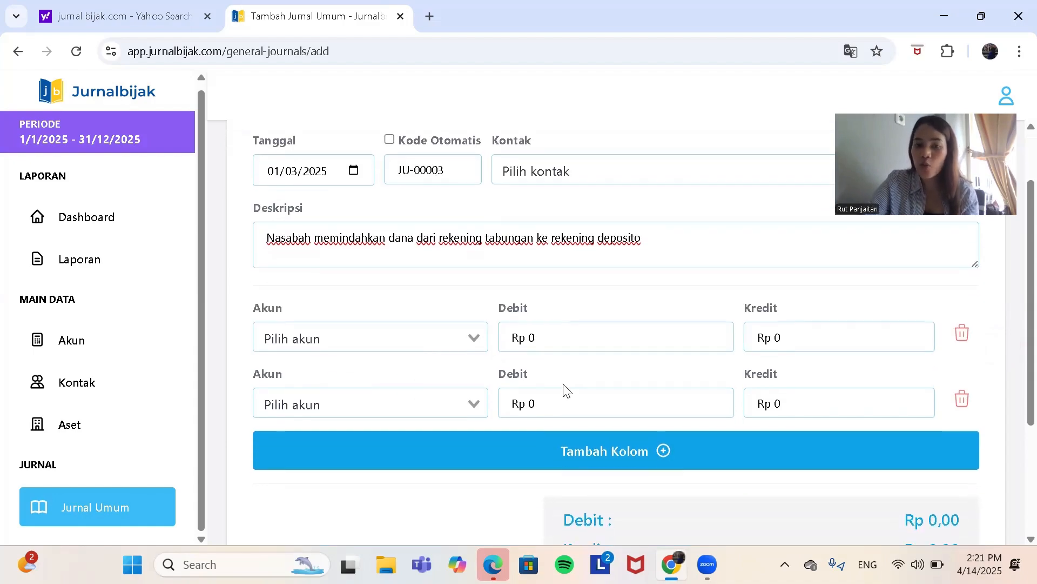
{"action": "left_click", "coordinate": [469, 338]}
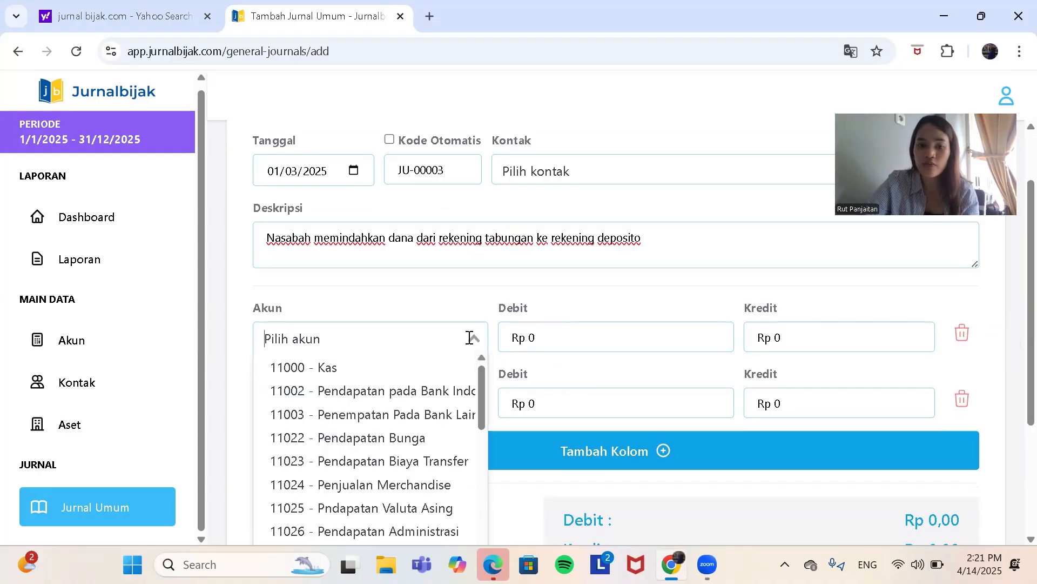
{"action": "left_click", "coordinate": [429, 370]}
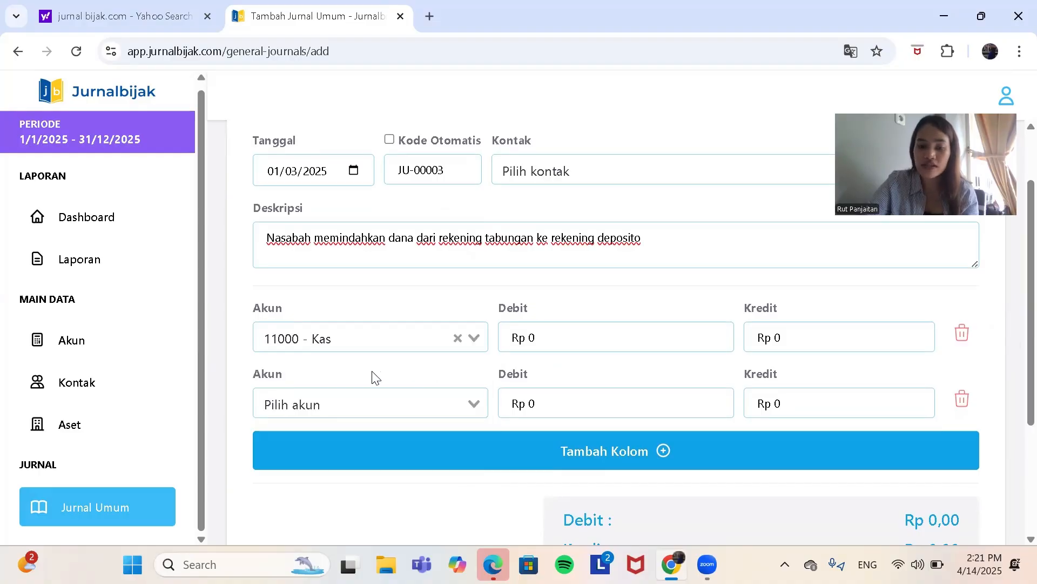
Step: Search the second line's account options for "aset ke"
{"action": "left_click", "coordinate": [410, 401]}
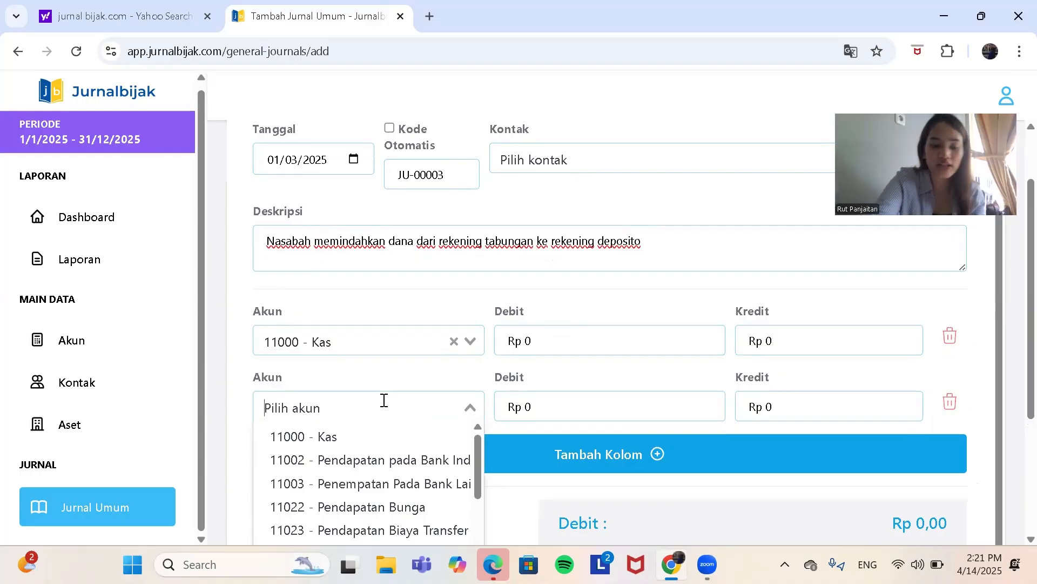
{"action": "type", "text": "aset ke"}
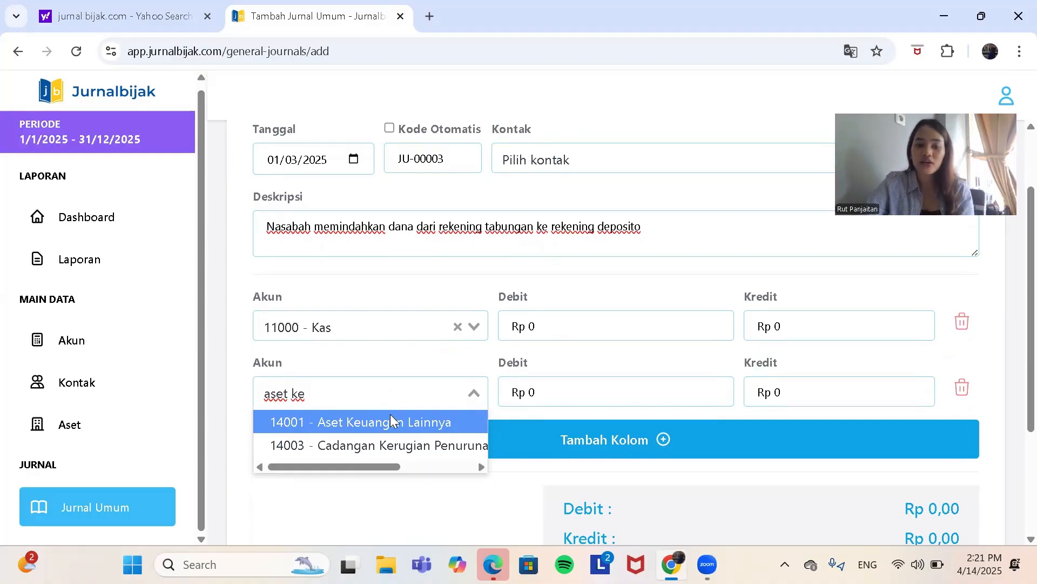
{"action": "scroll", "coordinate": [638, 335], "scroll_direction": "down", "scroll_amount": 2}
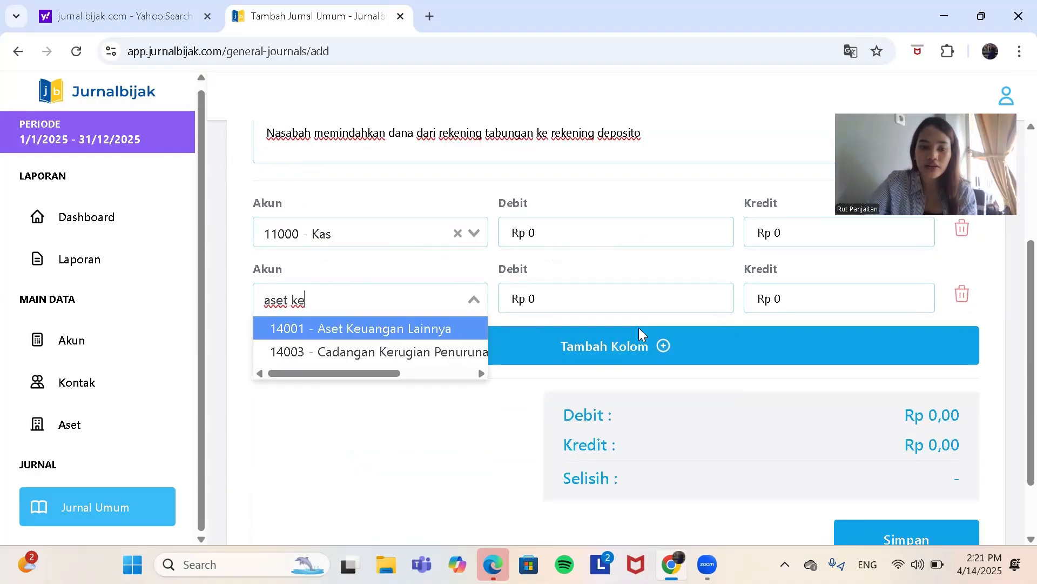
{"action": "left_click", "coordinate": [593, 338]}
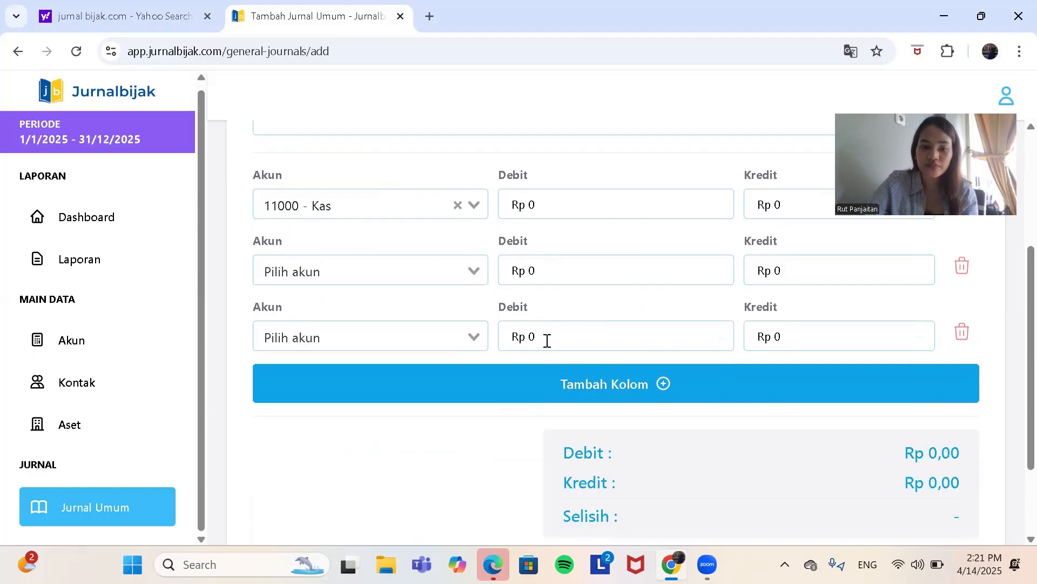
{"action": "left_click", "coordinate": [962, 331]}
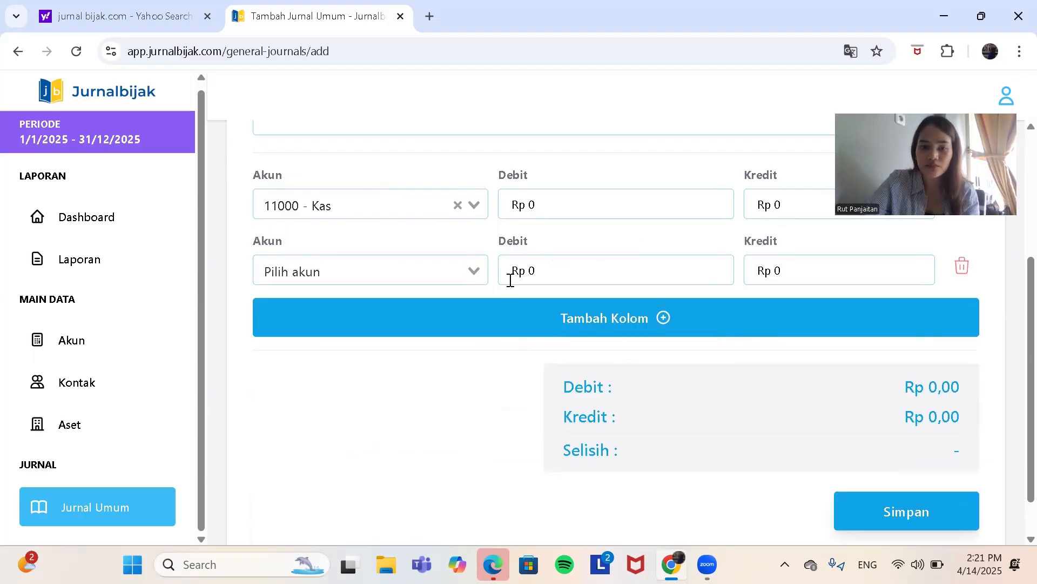
Step: Search the second line's account options for "akun" and start clearing the search text
{"action": "left_click", "coordinate": [474, 276]}
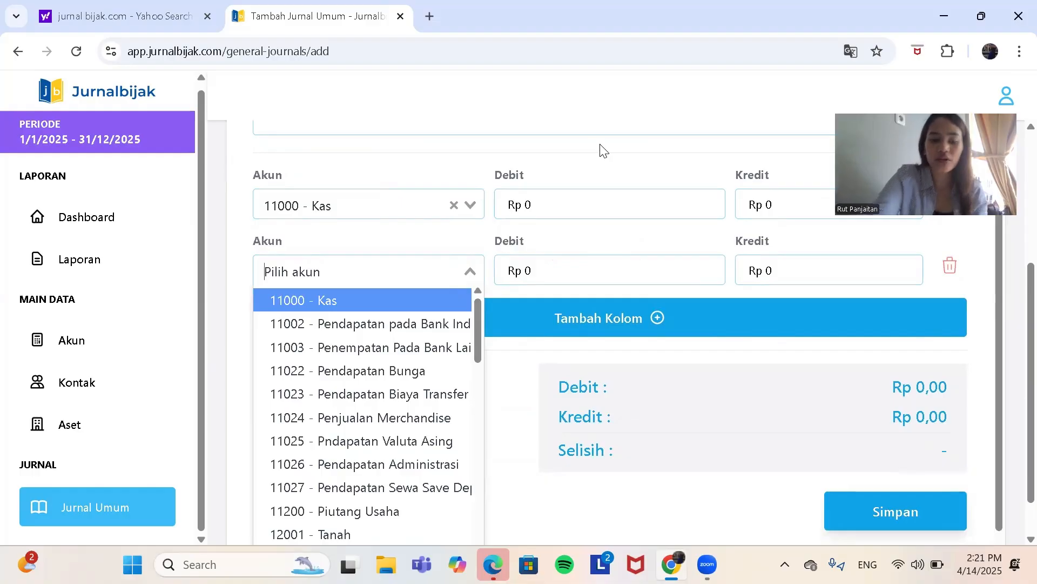
{"action": "type", "text": "akun"}
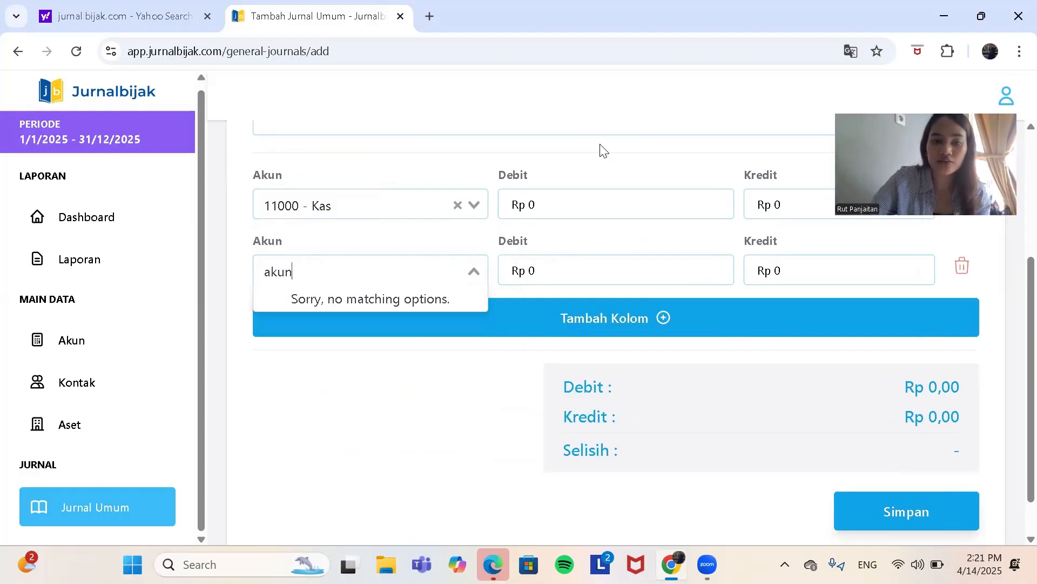
{"action": "key", "text": "BackSpace"}
{"action": "key", "text": "BackSpace"}
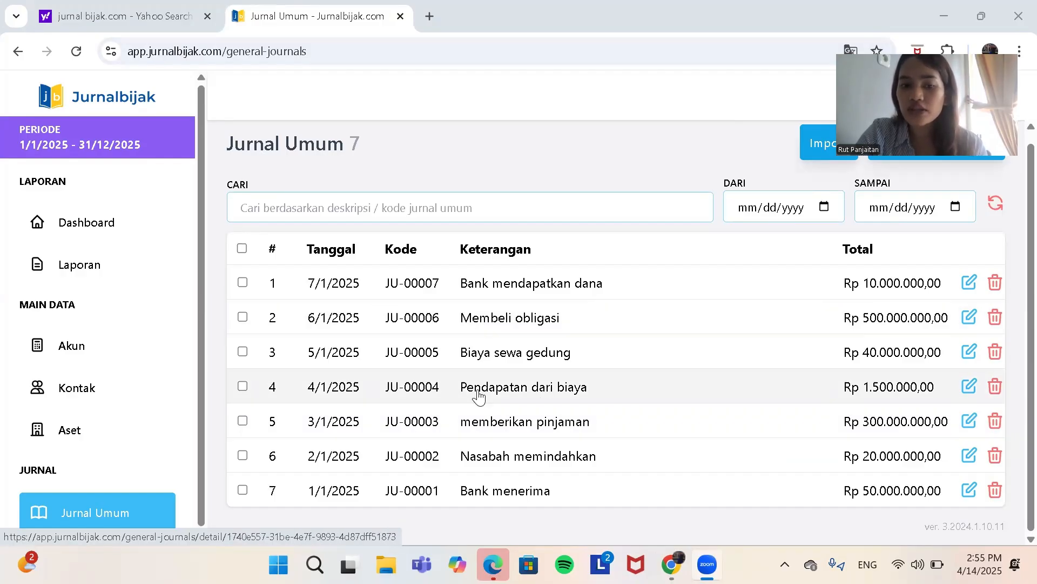
Step: Open the detail of journal entry JU-00003, review its accounts, debit and credit, and return to the journal list
{"action": "left_click", "coordinate": [484, 428]}
{"action": "scroll", "coordinate": [626, 386], "scroll_direction": "down", "scroll_amount": 1}
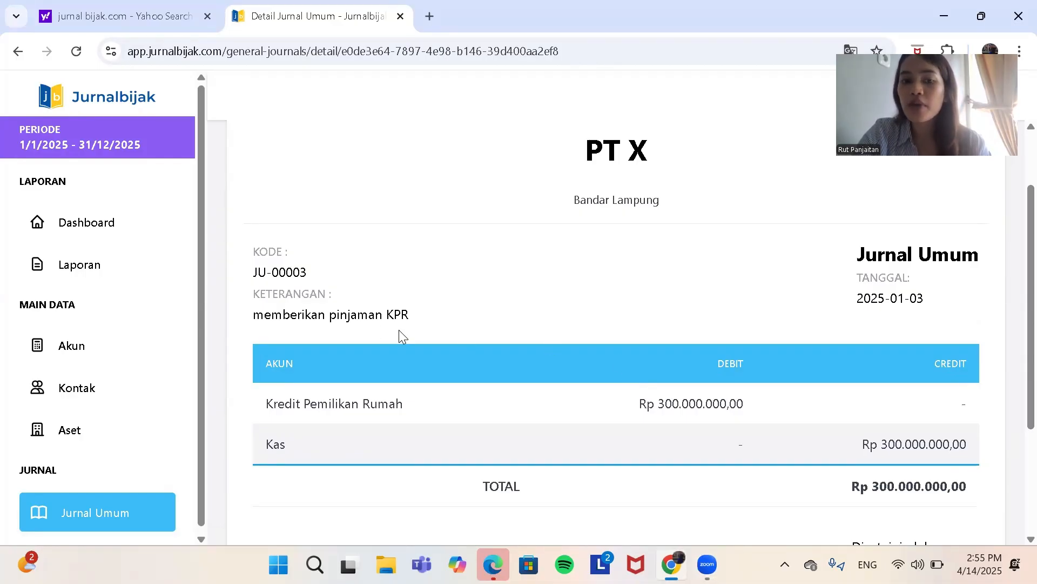
{"action": "scroll", "coordinate": [400, 335], "scroll_direction": "down", "scroll_amount": 1}
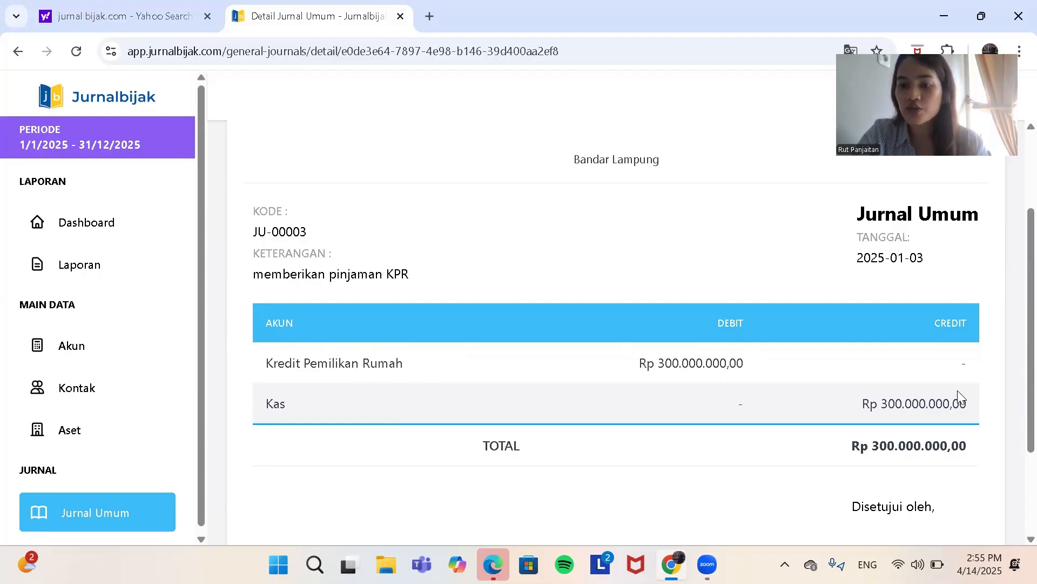
{"action": "scroll", "coordinate": [957, 390], "scroll_direction": "down", "scroll_amount": 3}
{"action": "scroll", "coordinate": [594, 254], "scroll_direction": "up", "scroll_amount": 5}
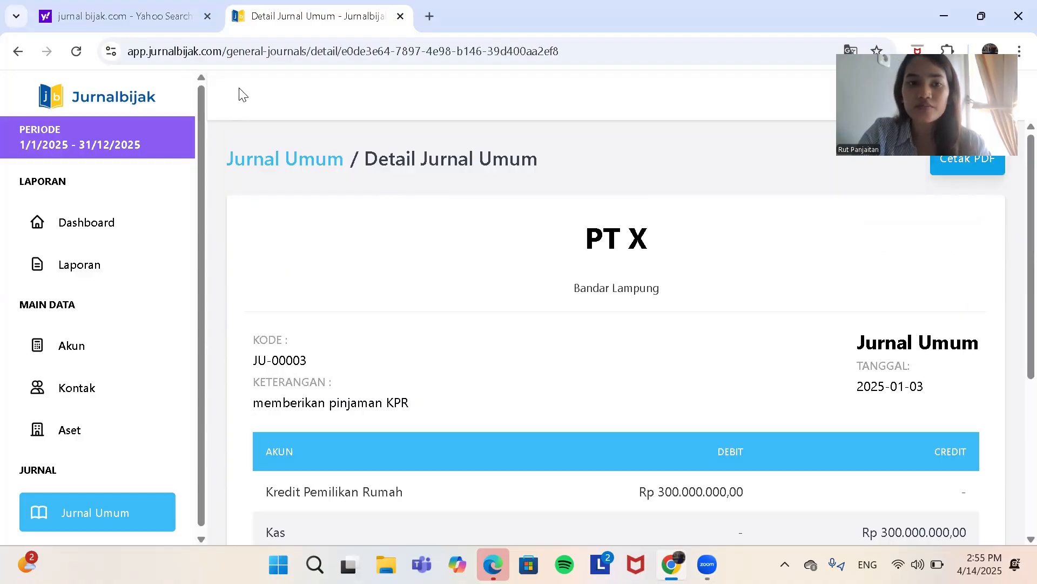
{"action": "left_click", "coordinate": [18, 50]}
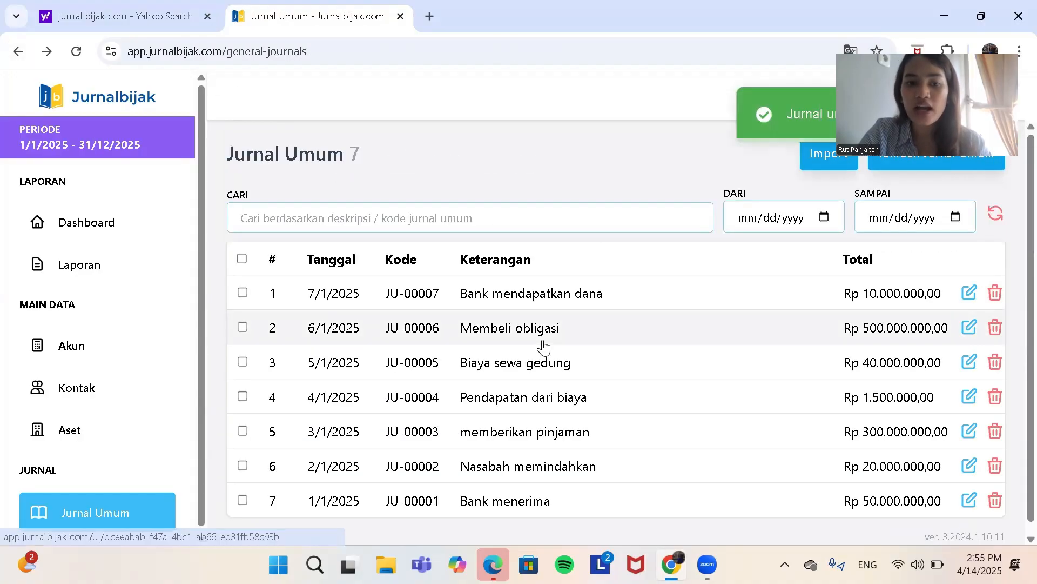
Step: Open the detail of journal entry JU-00004, examine its description and account lines, and go back to the journal list
{"action": "left_click", "coordinate": [495, 387]}
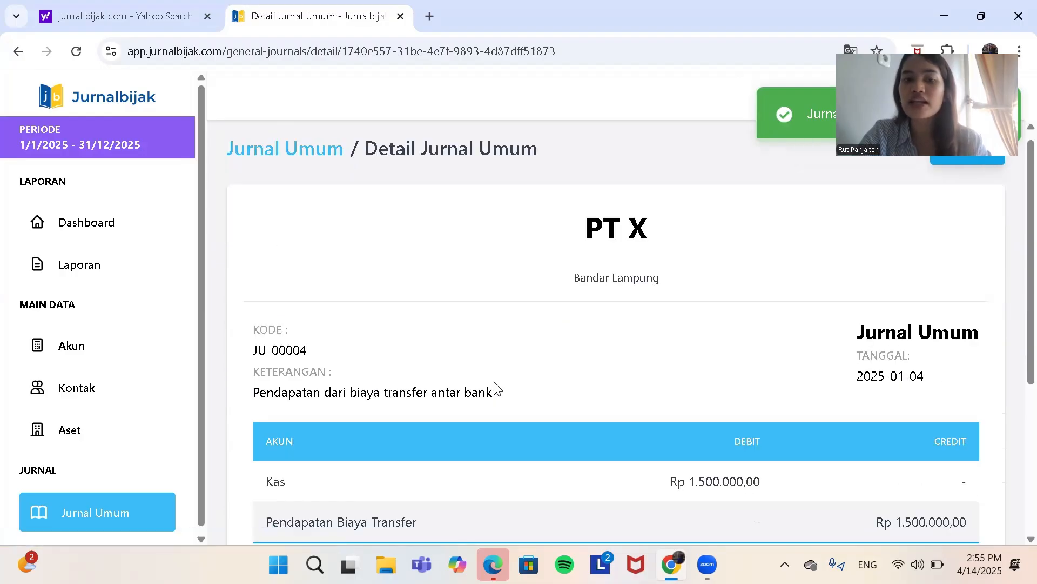
{"action": "scroll", "coordinate": [539, 357], "scroll_direction": "down", "scroll_amount": 2}
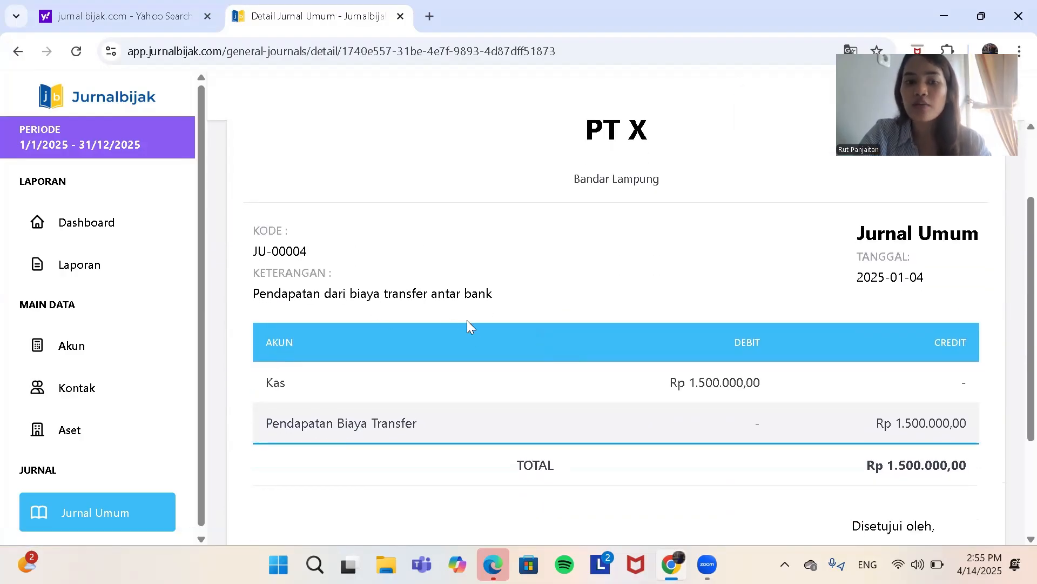
{"action": "scroll", "coordinate": [466, 320], "scroll_direction": "down", "scroll_amount": 1}
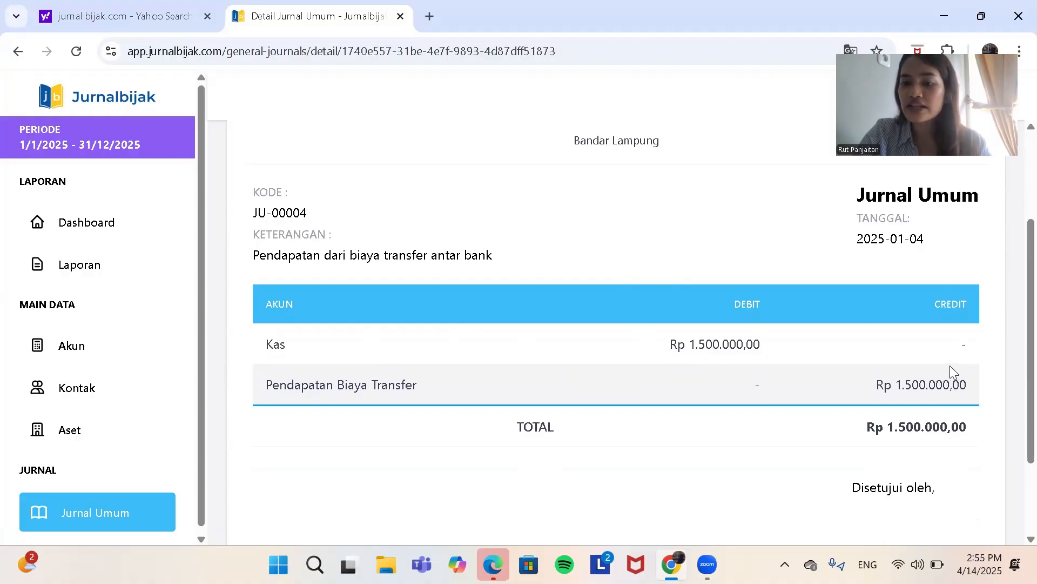
{"action": "scroll", "coordinate": [892, 383], "scroll_direction": "down", "scroll_amount": 2}
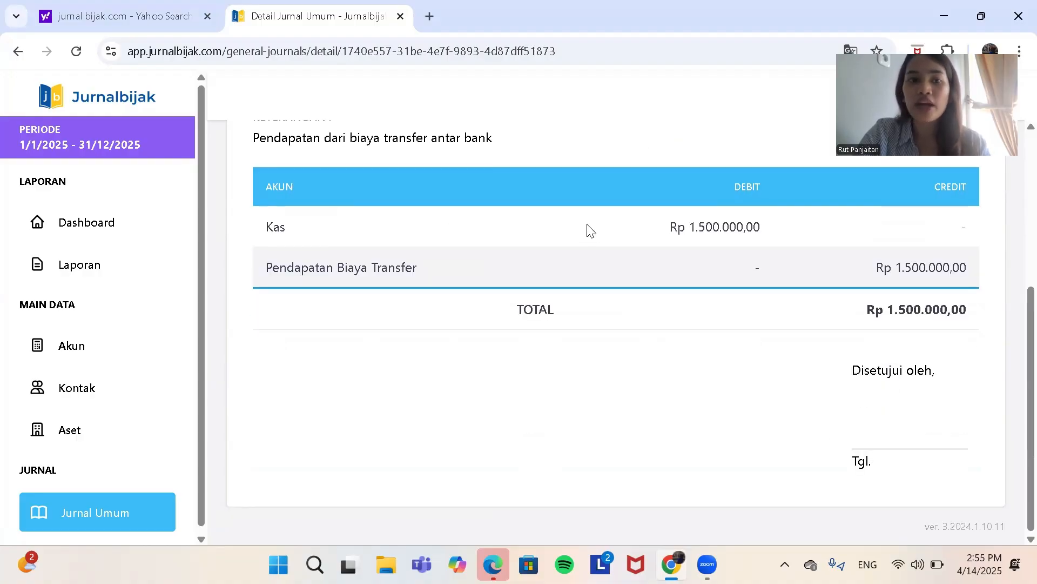
{"action": "left_click", "coordinate": [17, 52]}
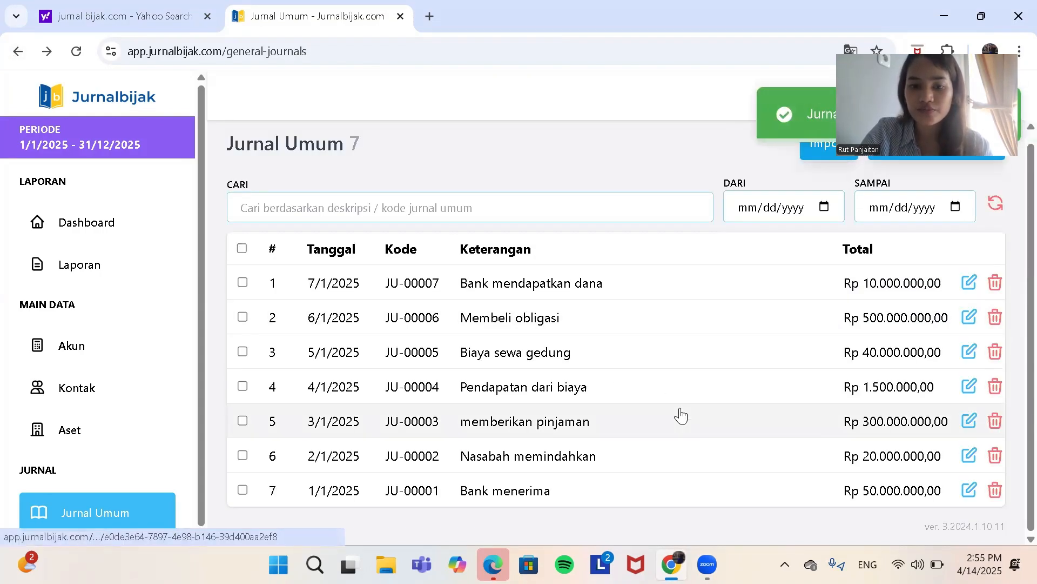
Step: Open the detail of journal entry JU-00005, review its description, accounts, debit and credit, and return to the journal list
{"action": "left_click", "coordinate": [562, 372]}
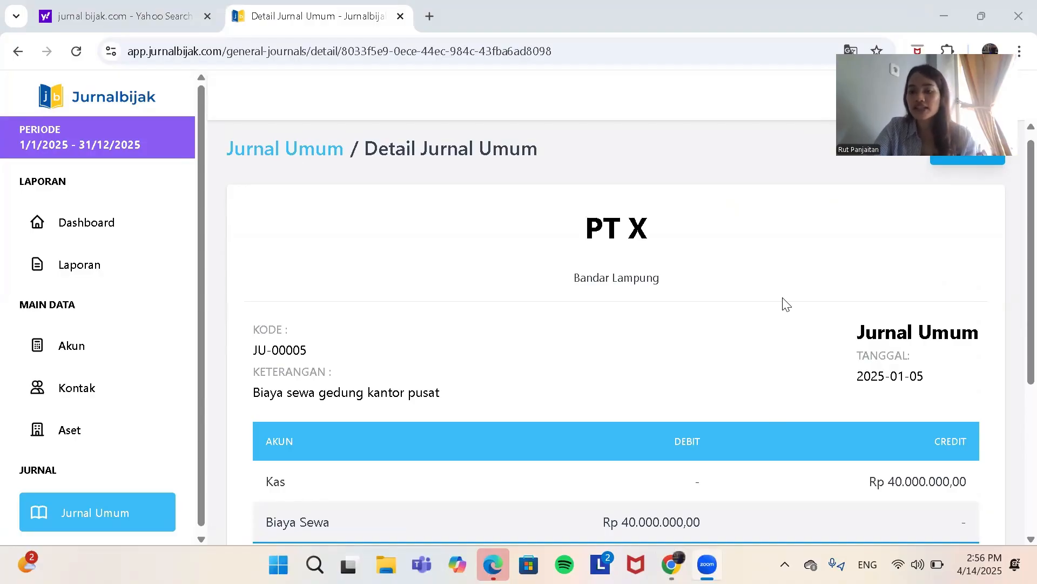
{"action": "scroll", "coordinate": [783, 302], "scroll_direction": "down", "scroll_amount": 2}
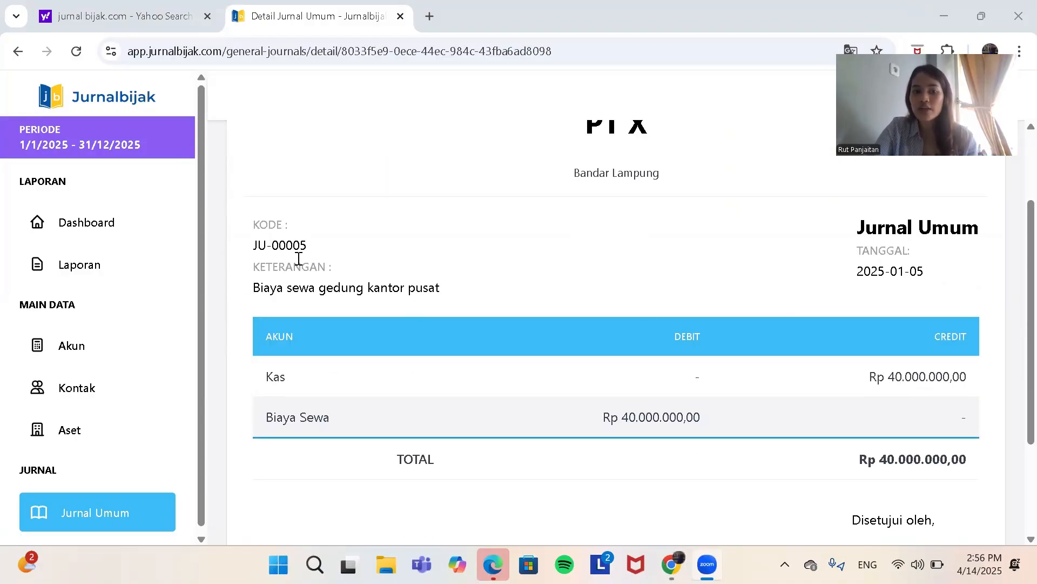
{"action": "scroll", "coordinate": [430, 293], "scroll_direction": "down", "scroll_amount": 1}
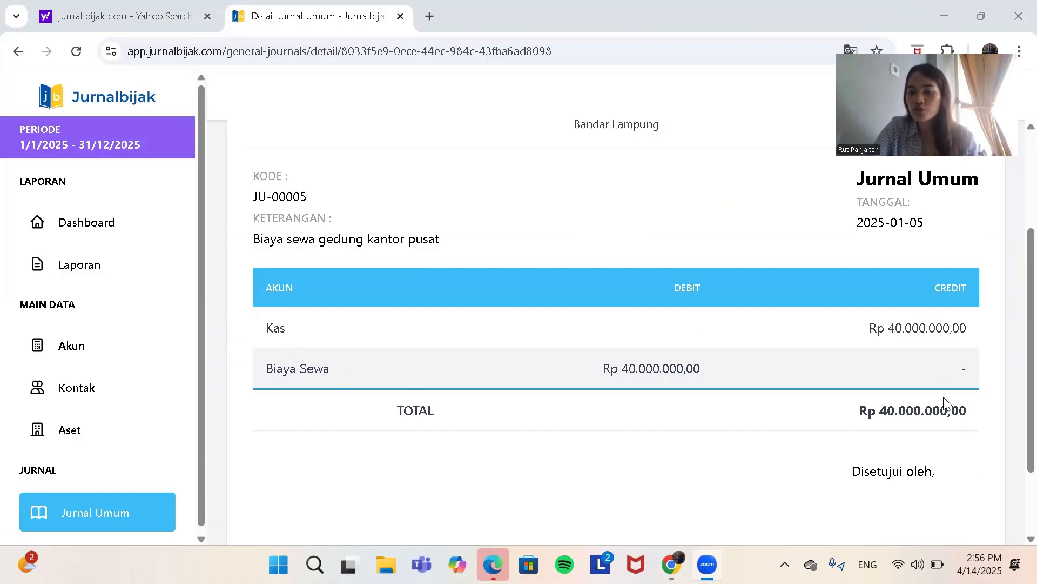
{"action": "scroll", "coordinate": [946, 399], "scroll_direction": "down", "scroll_amount": 1}
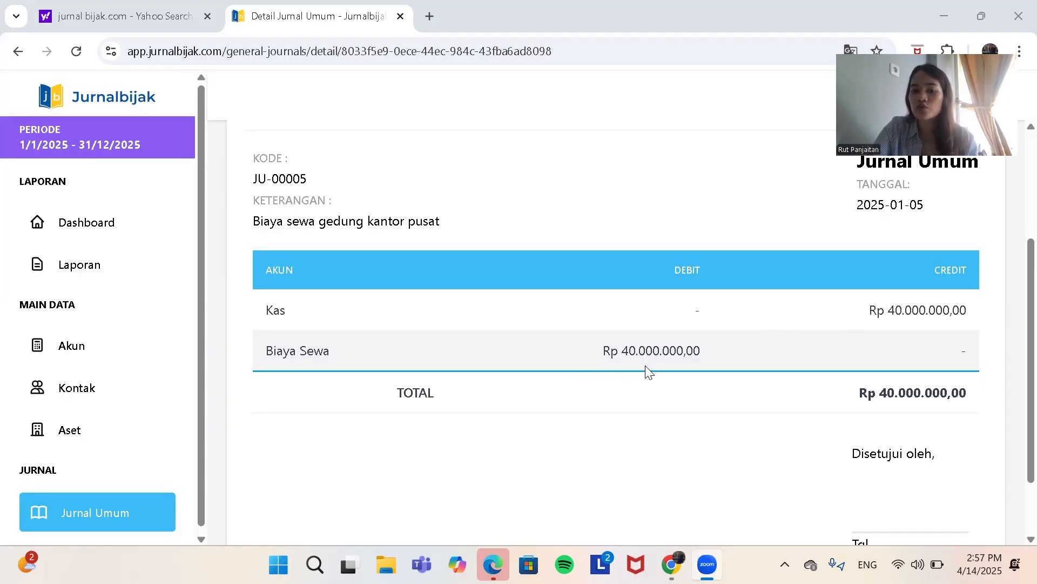
{"action": "scroll", "coordinate": [649, 372], "scroll_direction": "down", "scroll_amount": 2}
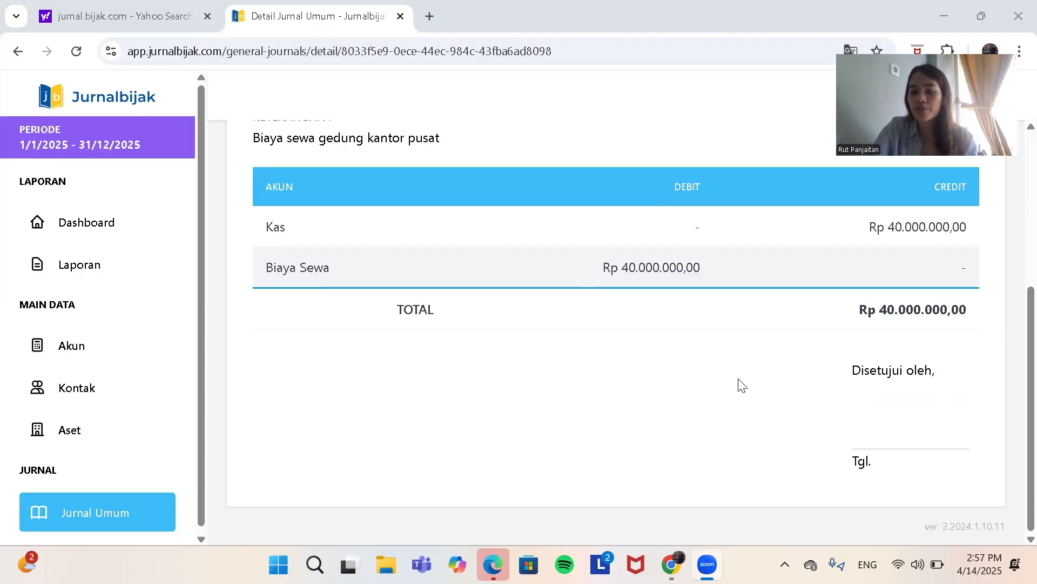
{"action": "left_click", "coordinate": [17, 53]}
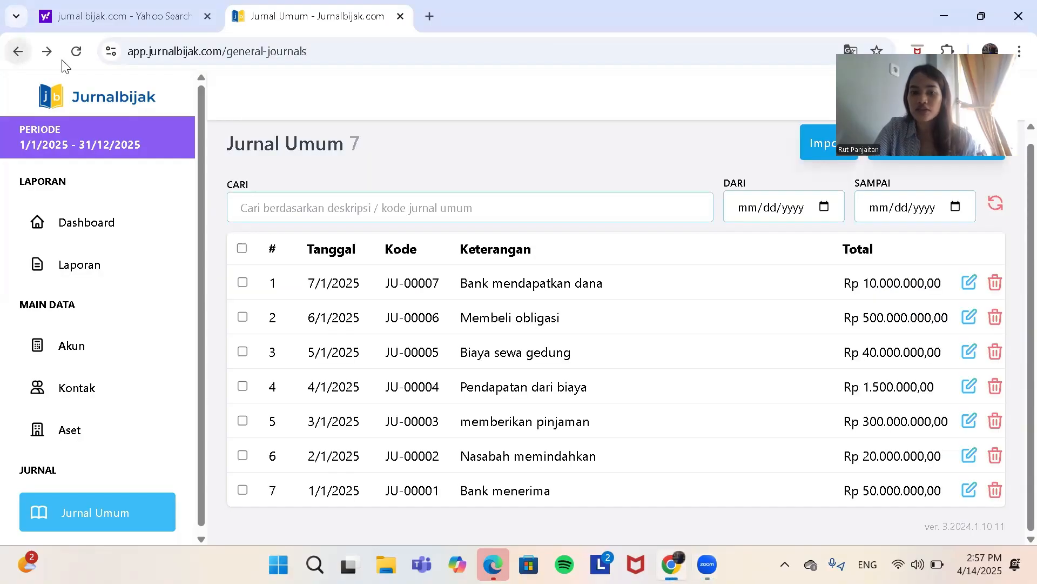
Step: Open the detail of journal entry JU-00006, examine its account lines and total, and go back to the journal list
{"action": "left_click", "coordinate": [551, 325]}
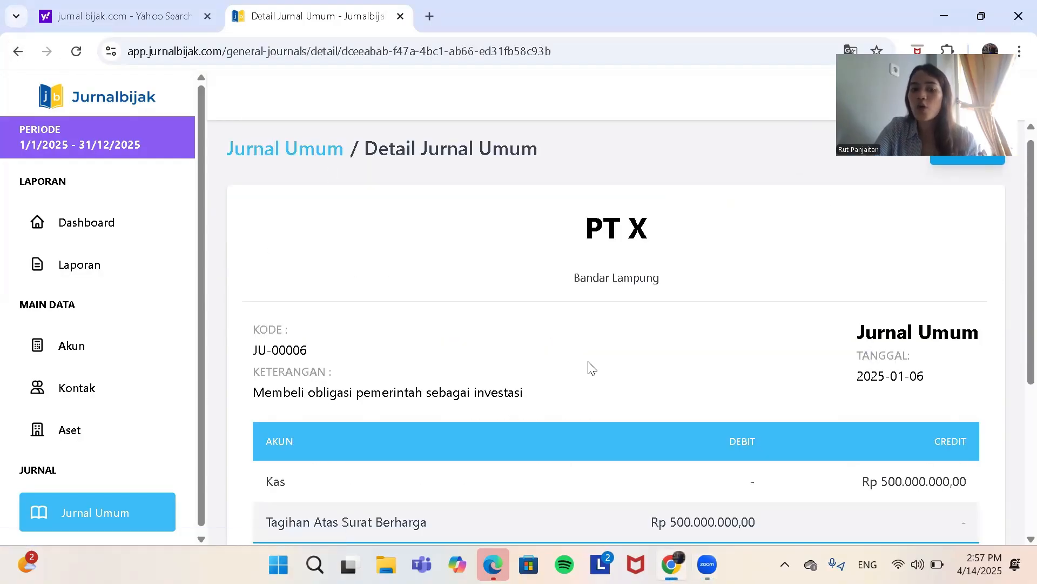
{"action": "scroll", "coordinate": [589, 362], "scroll_direction": "down", "scroll_amount": 3}
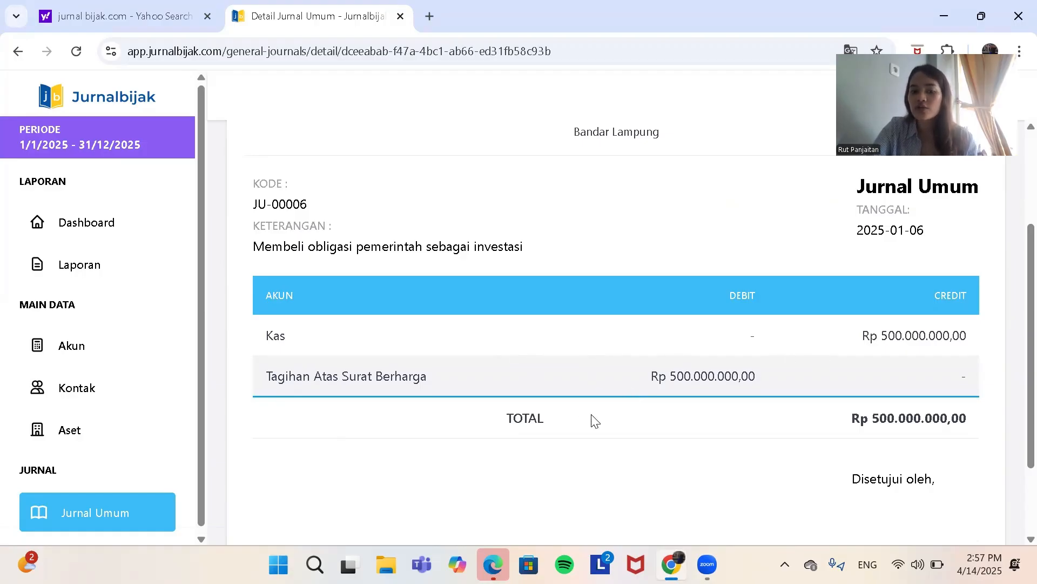
{"action": "scroll", "coordinate": [745, 400], "scroll_direction": "down", "scroll_amount": 2}
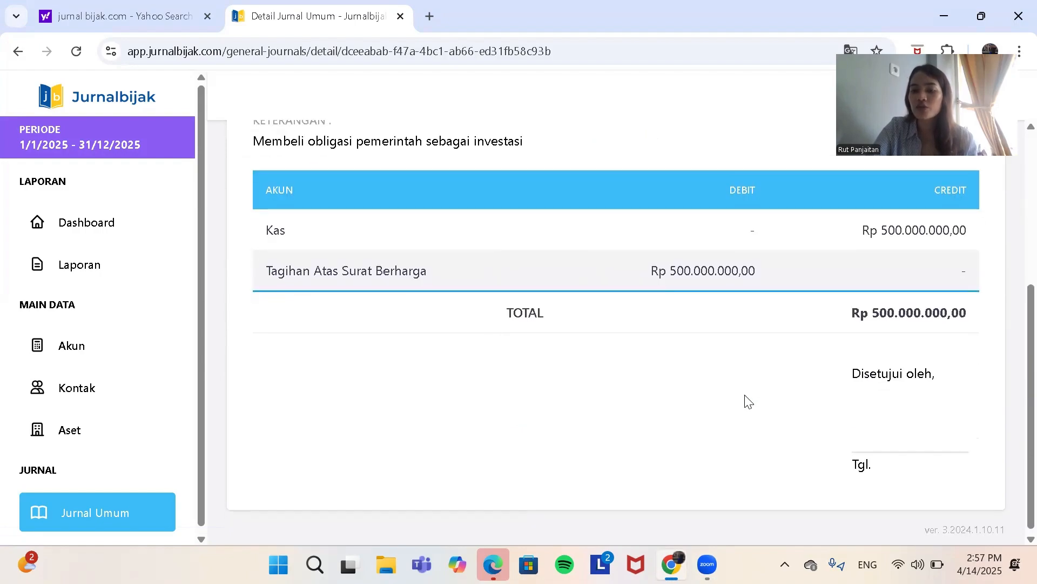
{"action": "left_click", "coordinate": [20, 47]}
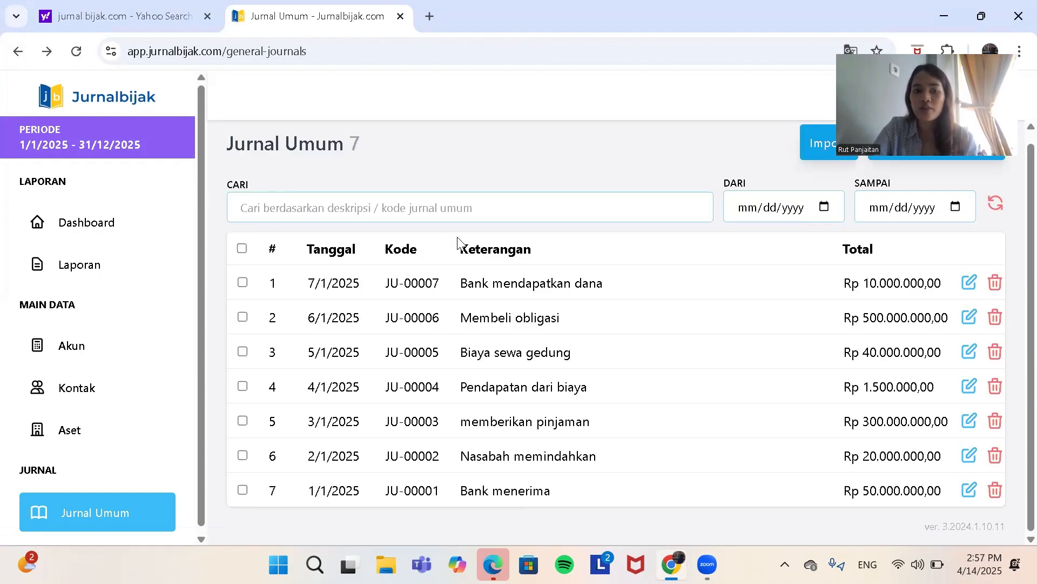
Step: Open the detail of journal entry JU-00007, check its description, debit and credit lines, and return to the journal list
{"action": "left_click", "coordinate": [495, 286]}
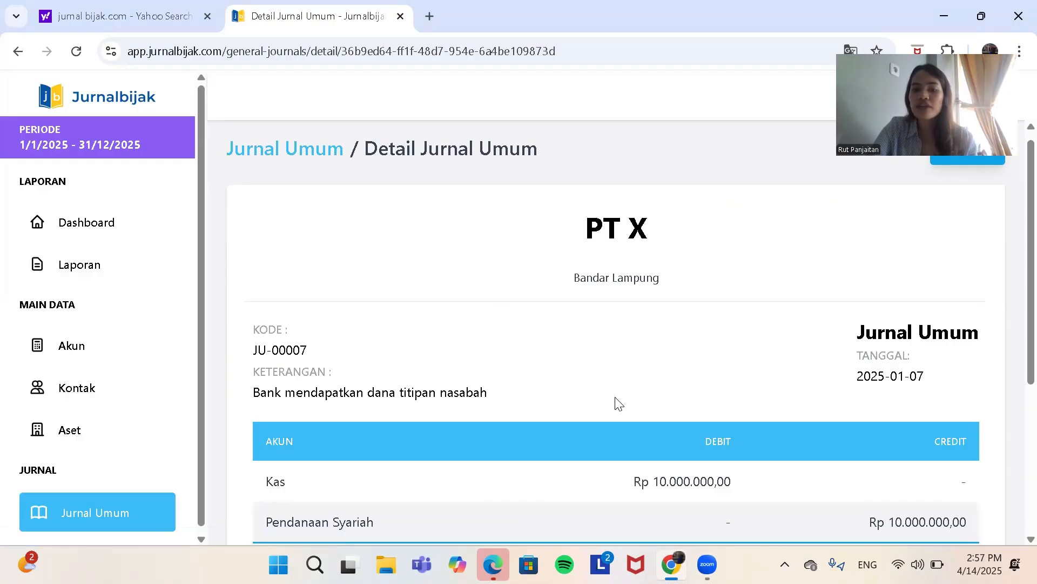
{"action": "scroll", "coordinate": [618, 403], "scroll_direction": "down", "scroll_amount": 3}
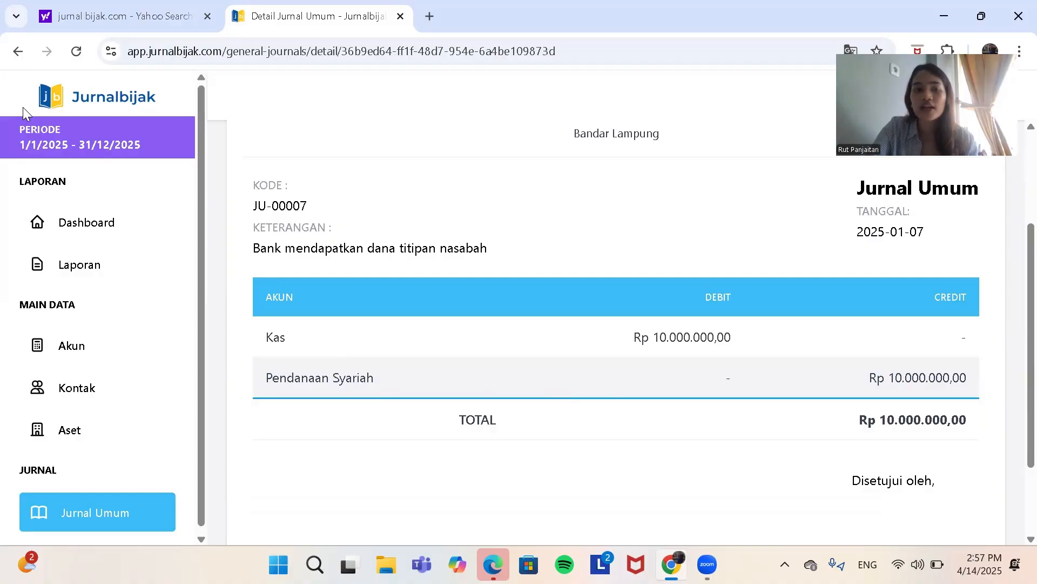
{"action": "left_click", "coordinate": [18, 48]}
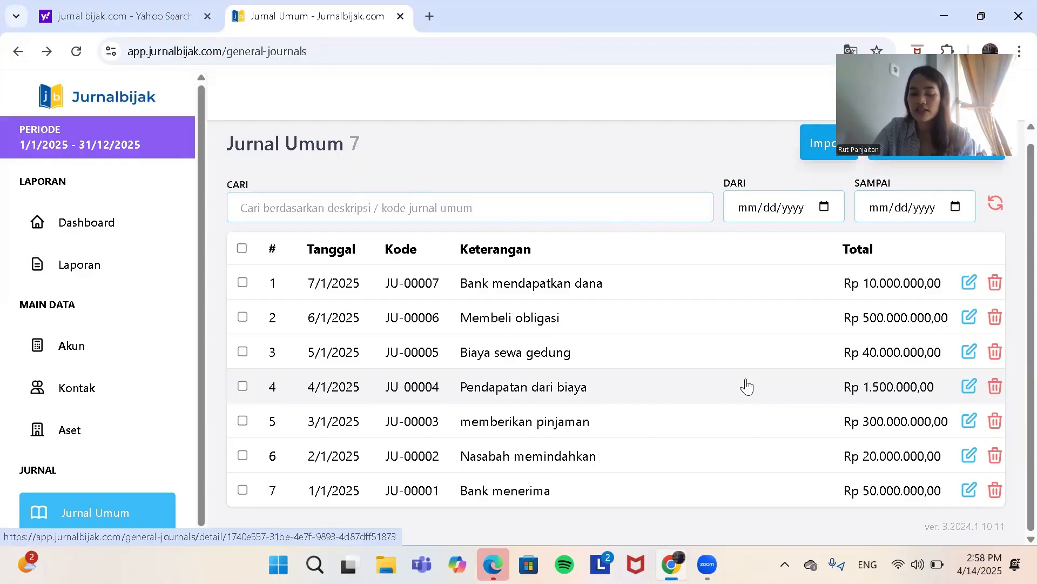
{"action": "scroll", "coordinate": [668, 407], "scroll_direction": "up", "scroll_amount": 1}
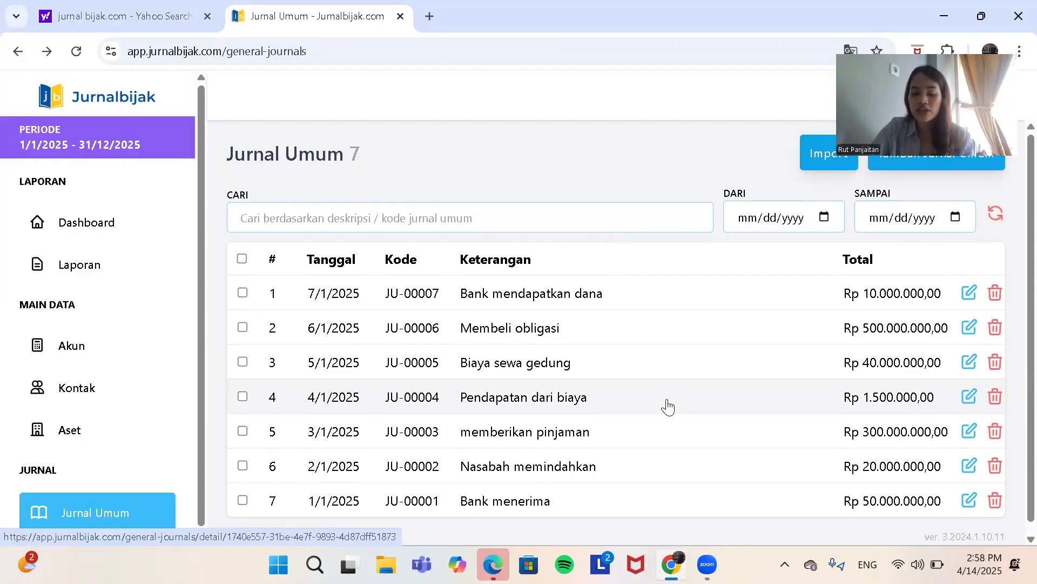